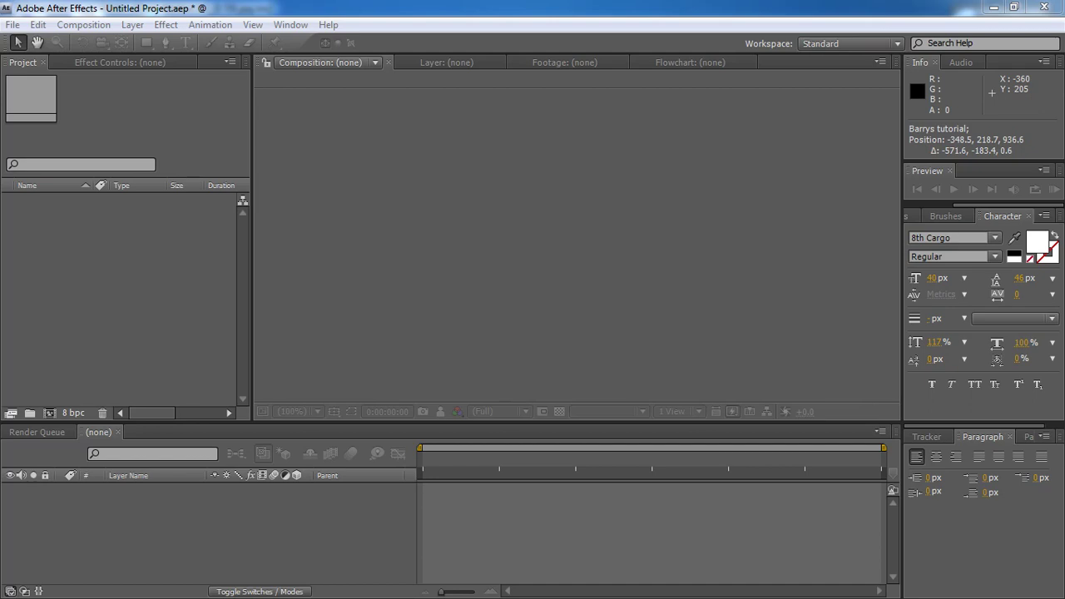
# Minimize the After Effects and PFTrack windows so the desktop and its test folder show.
pyautogui.click(994, 9)
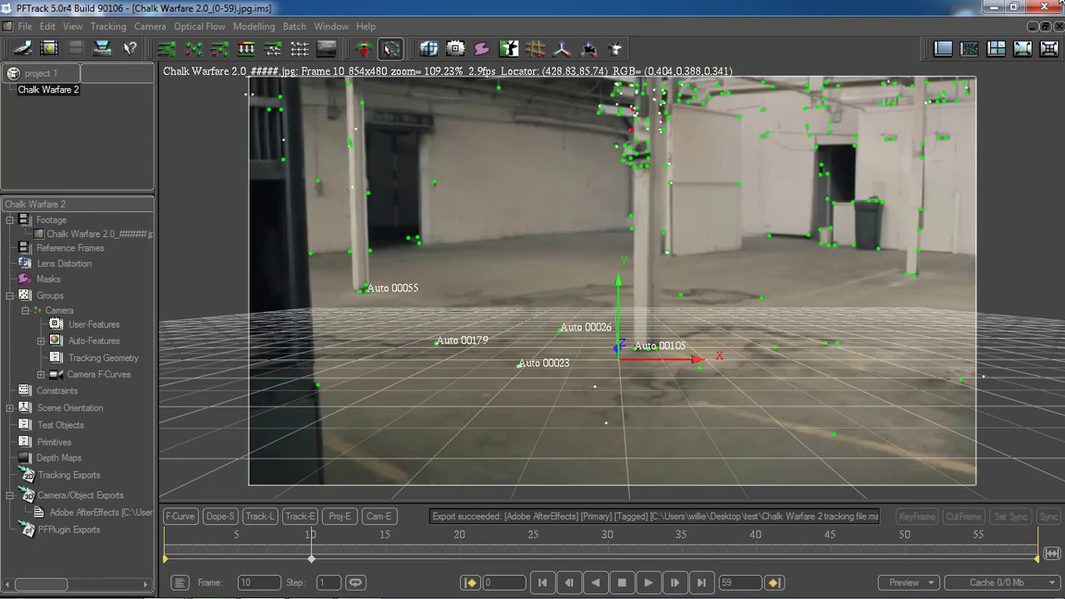
pyautogui.click(992, 10)
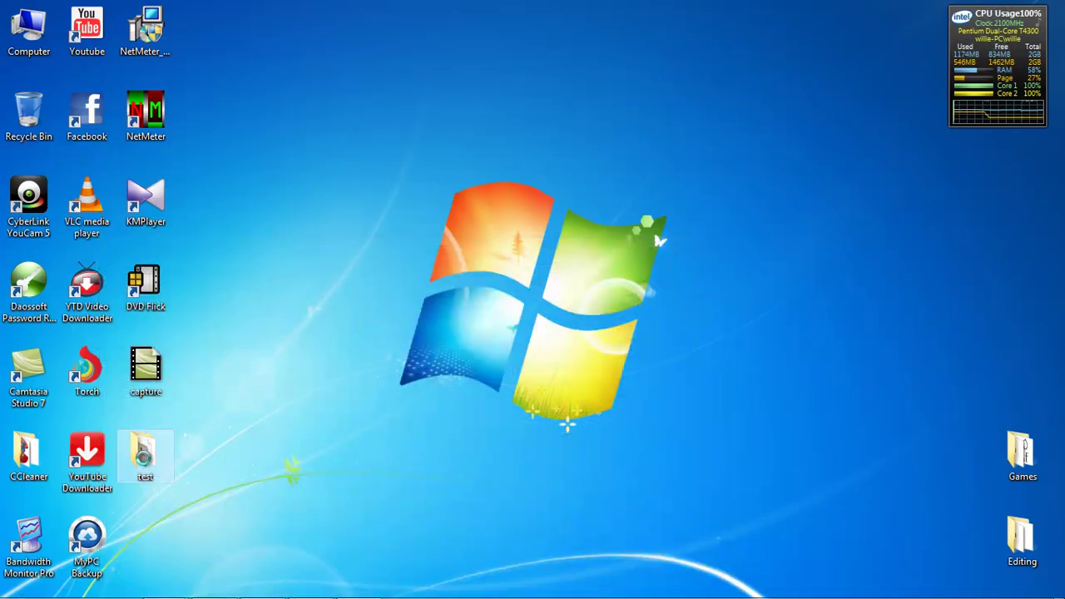
# Open the desktop test folder and browse its 62 files, including Chalk Warfare 2 tracking file.ma.
pyautogui.doubleClick(144, 453)
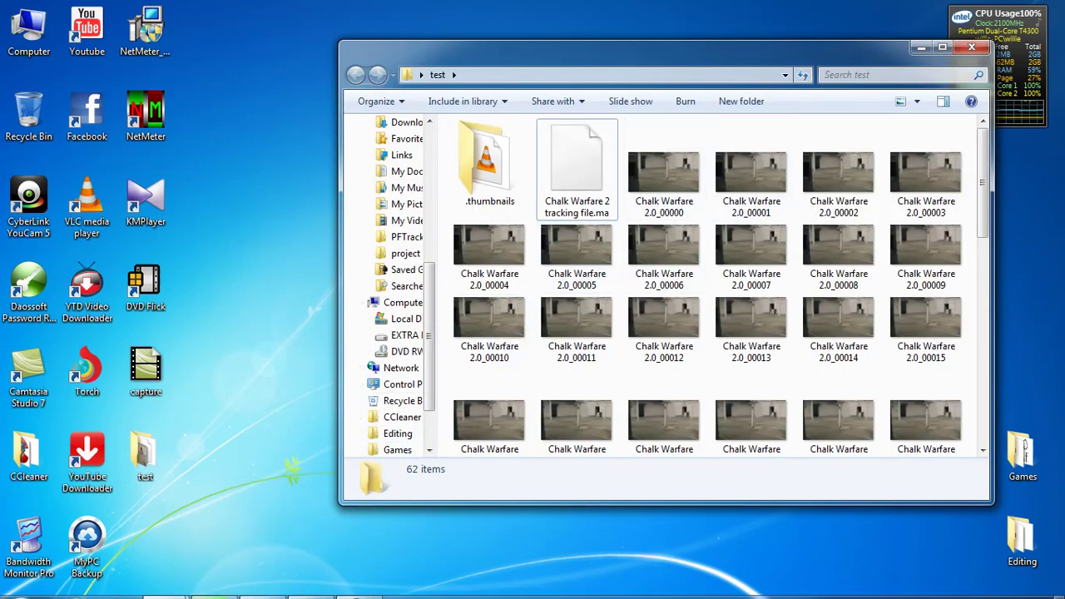
pyautogui.scroll(-10, 902, 224)
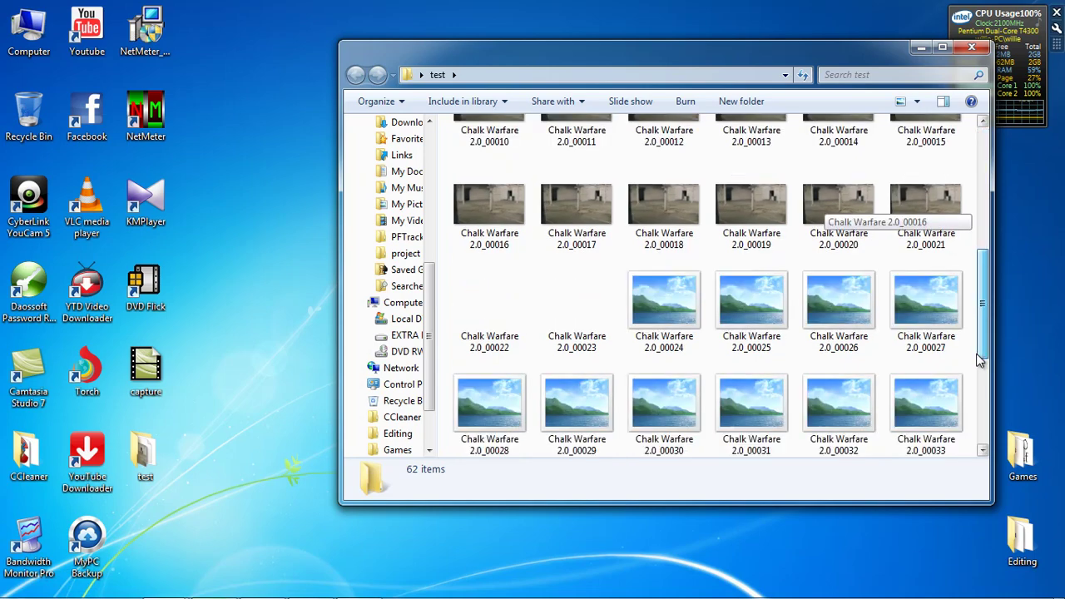
pyautogui.moveTo(982, 447); pyautogui.dragTo(986, 169)
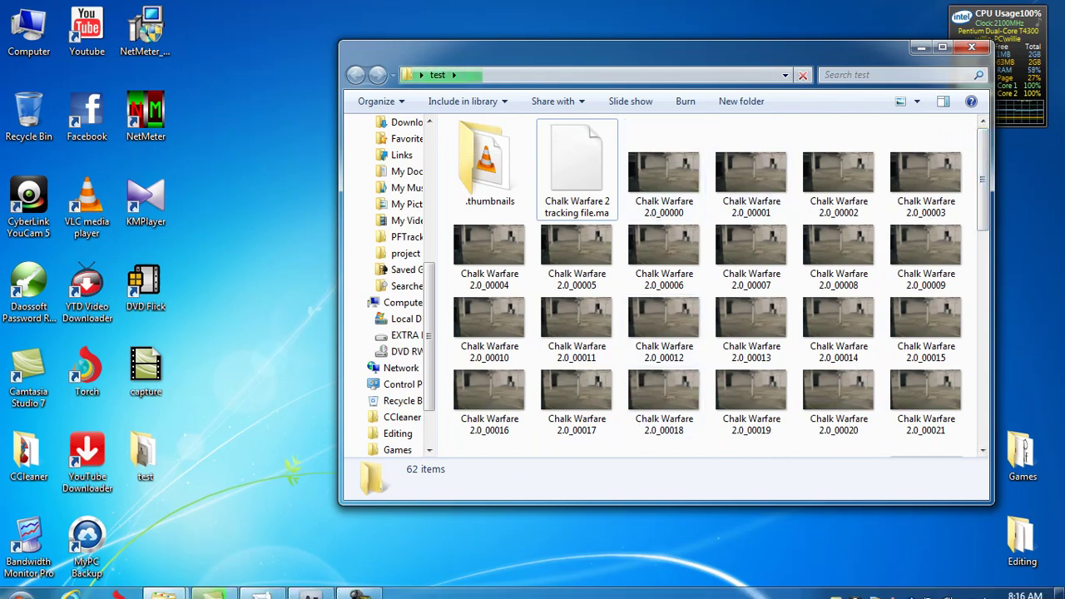
pyautogui.click(311, 586)
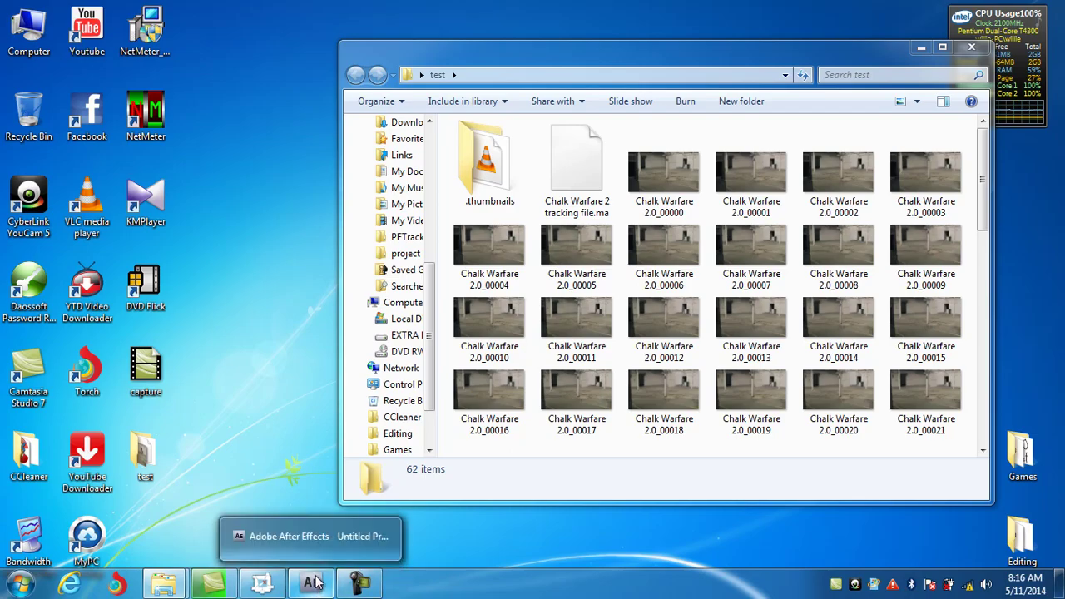
# Import Chalk Warfare 2.0.MP4 (854x480, 23.976 fps) into the After Effects project via Import > File.
pyautogui.click(315, 583)
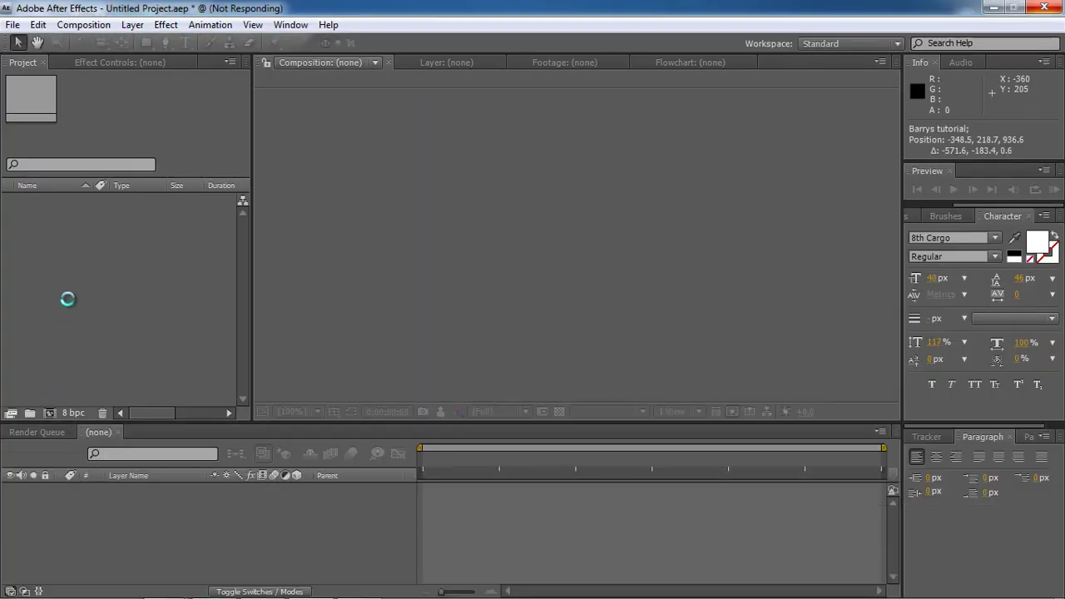
pyautogui.rightClick(104, 271)
pyautogui.moveTo(157, 340)
pyautogui.click(329, 330)
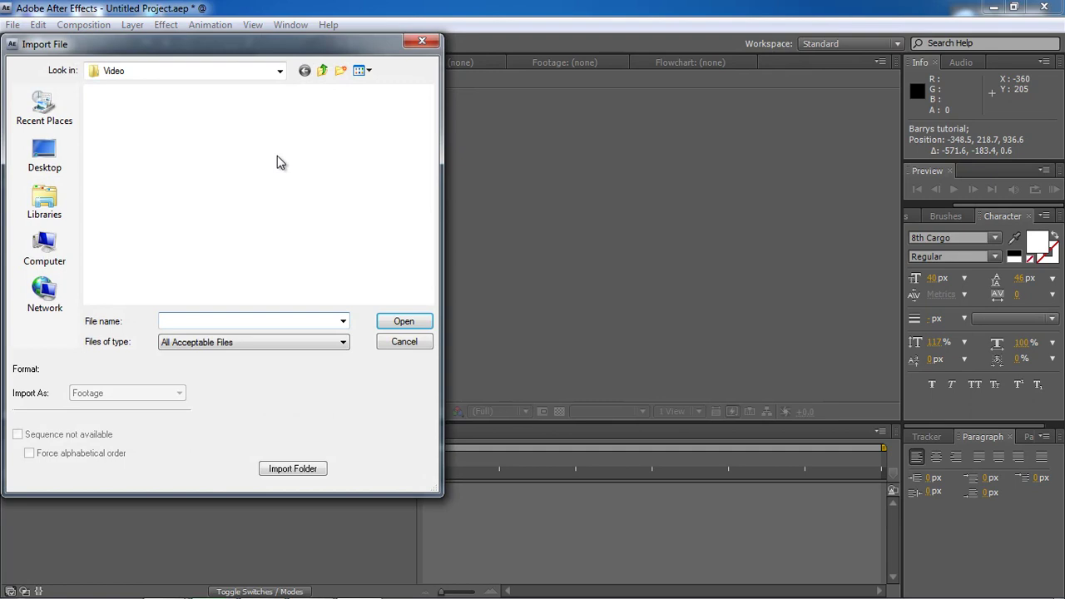
pyautogui.click(230, 158)
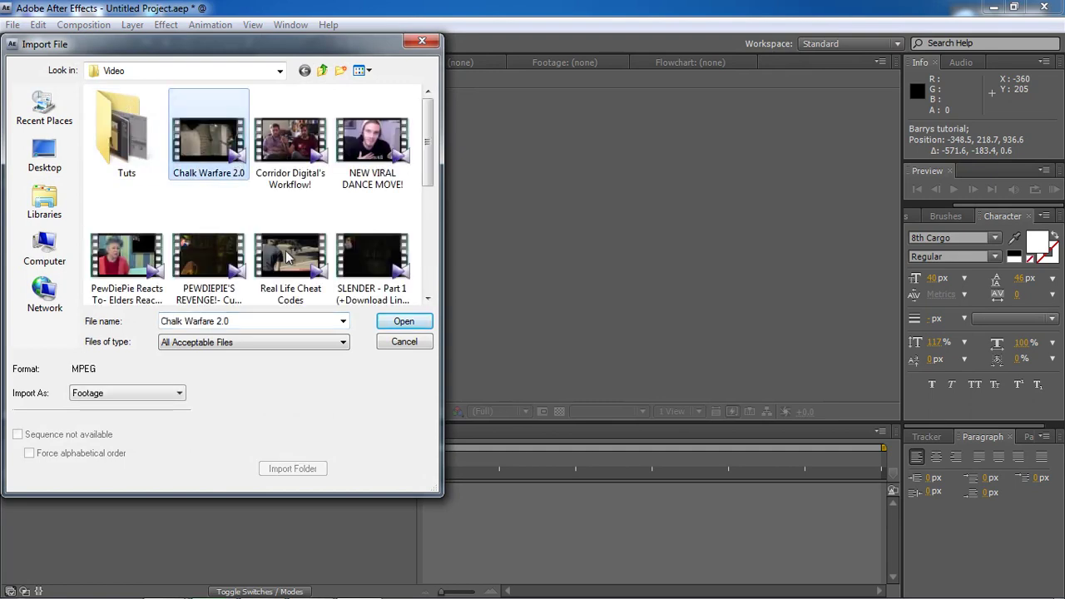
pyautogui.click(388, 326)
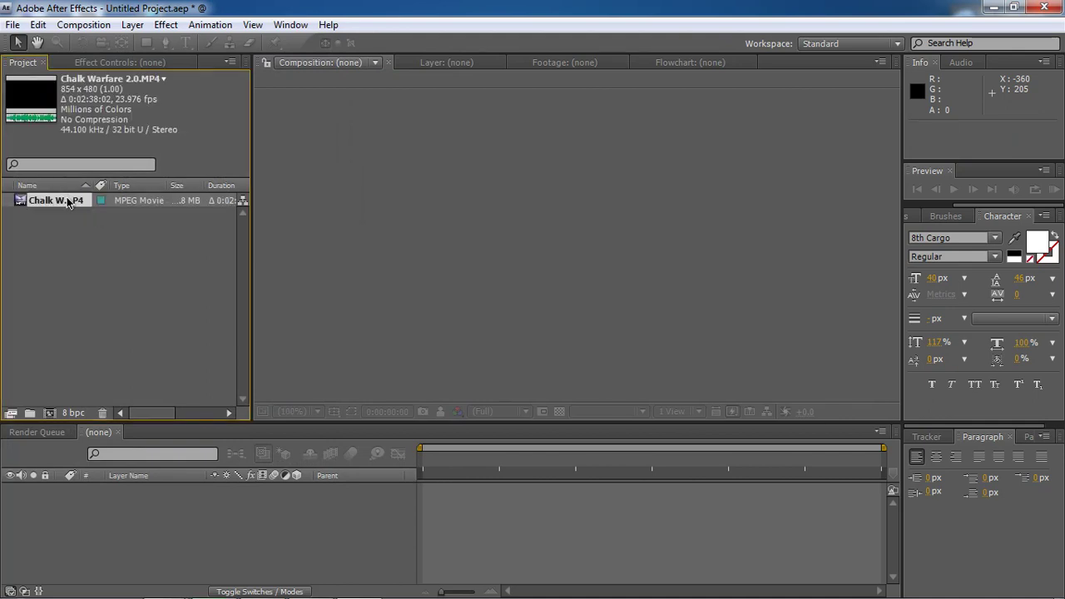
# Create a Chalk Warfare 2.0 comp from the MP4, scale it to fill the frame, and pull back the work area end.
pyautogui.moveTo(69, 203); pyautogui.dragTo(241, 520)
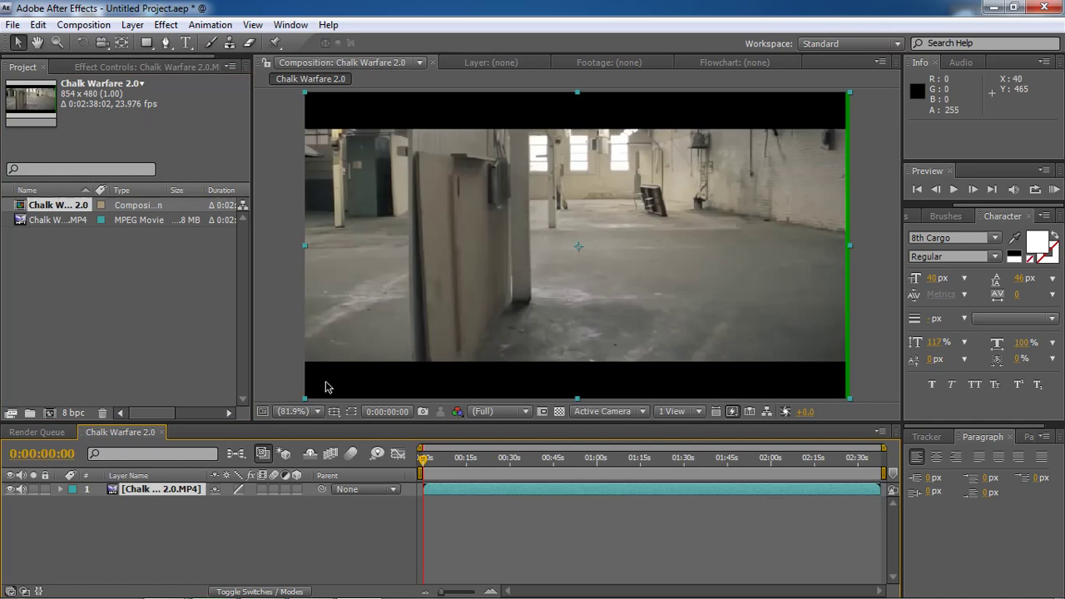
pyautogui.moveTo(306, 93); pyautogui.dragTo(283, 43)
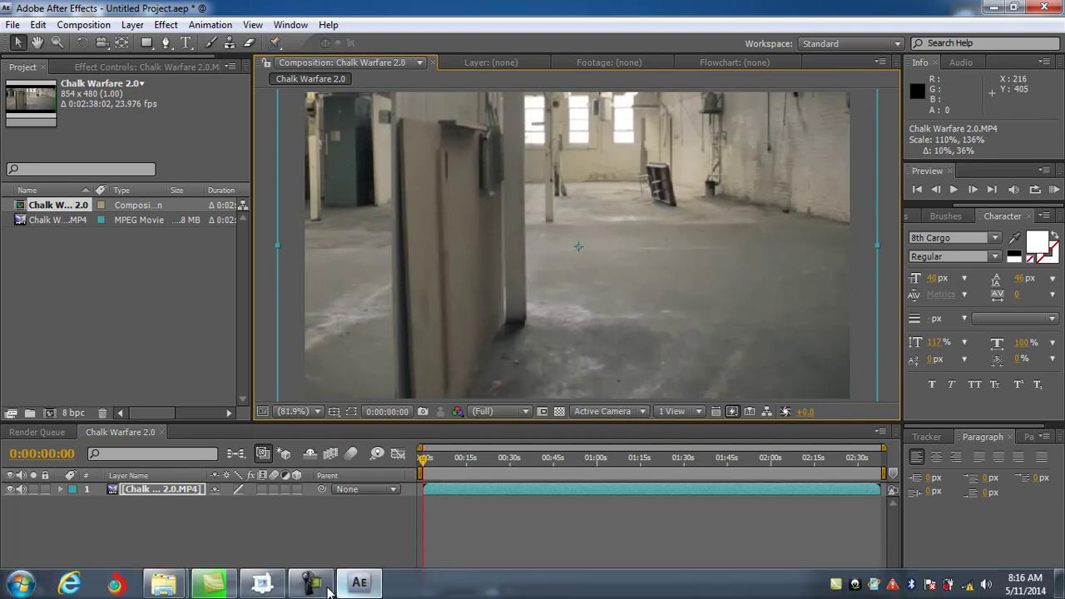
pyautogui.click(312, 585)
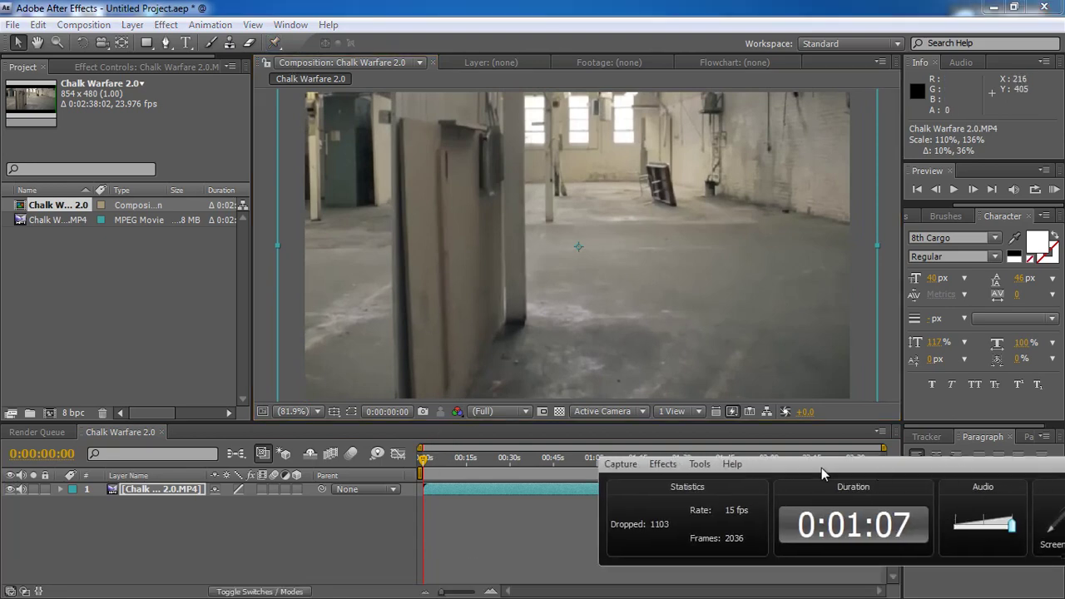
pyautogui.click(941, 521)
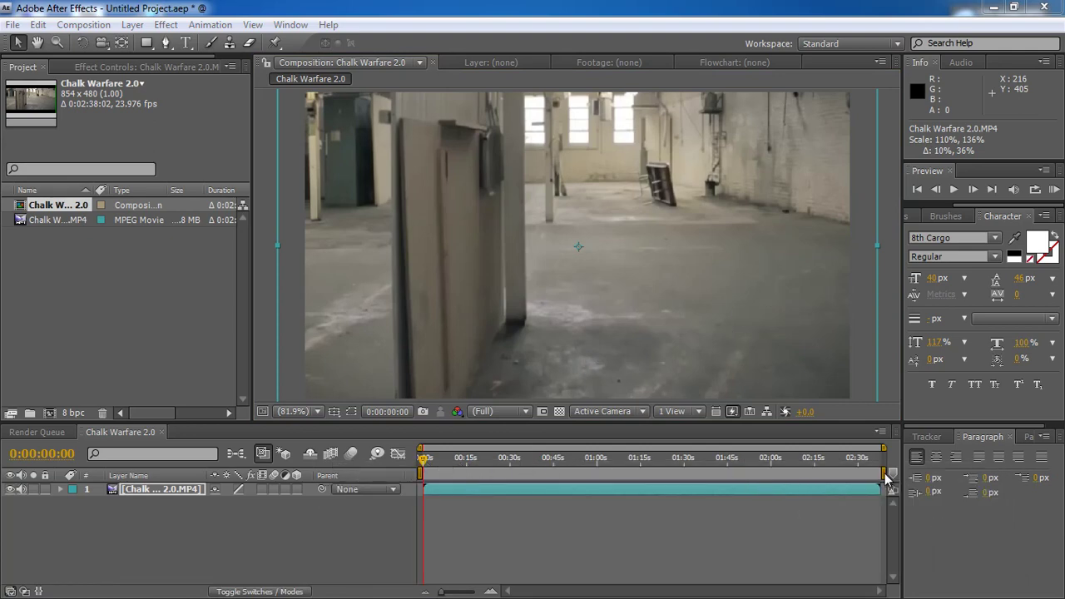
pyautogui.click(885, 475)
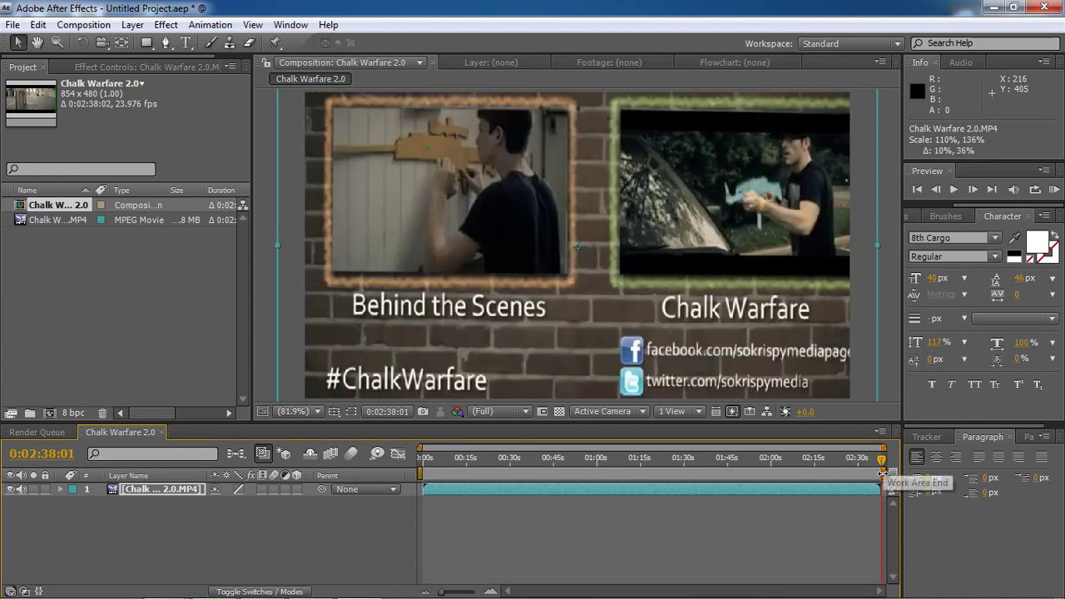
pyautogui.moveTo(883, 474); pyautogui.dragTo(435, 474)
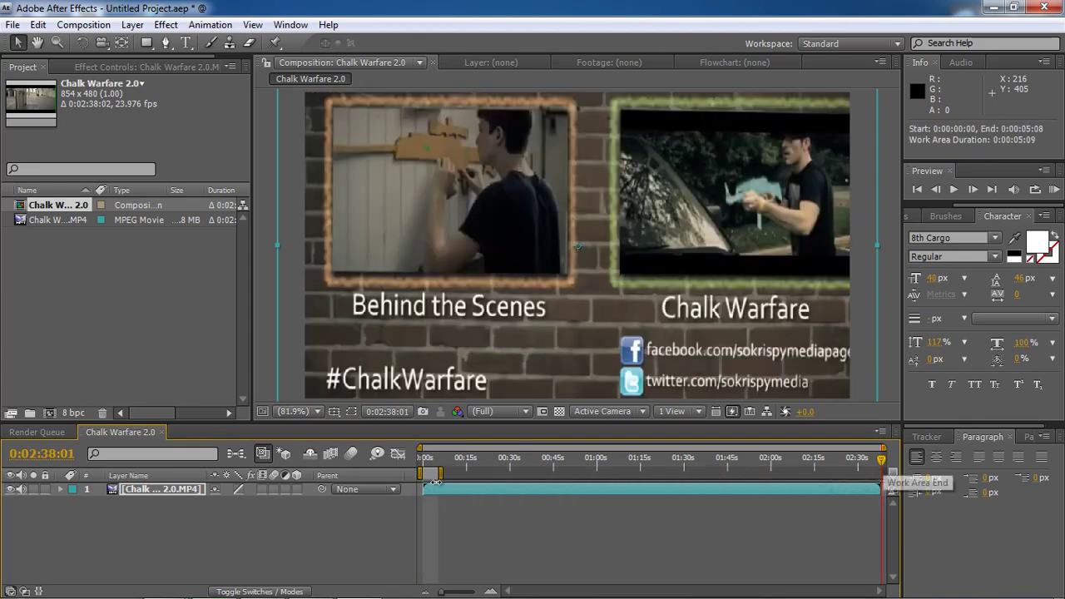
# Set the work area end near 4 seconds and queue the comp for rendering with RAM Preview output.
pyautogui.click(427, 460)
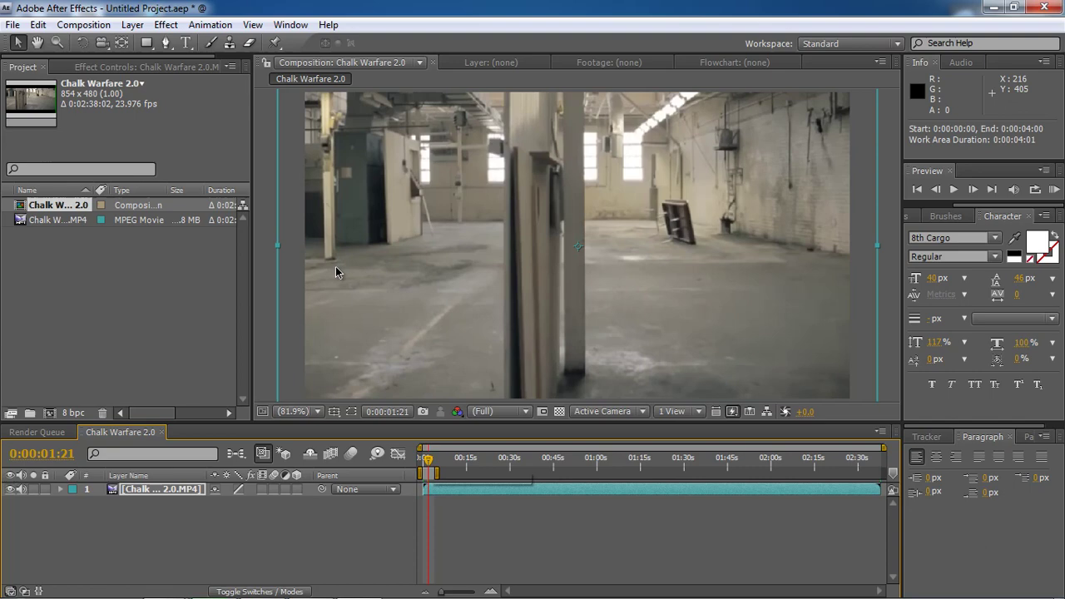
pyautogui.click(86, 27)
pyautogui.click(133, 159)
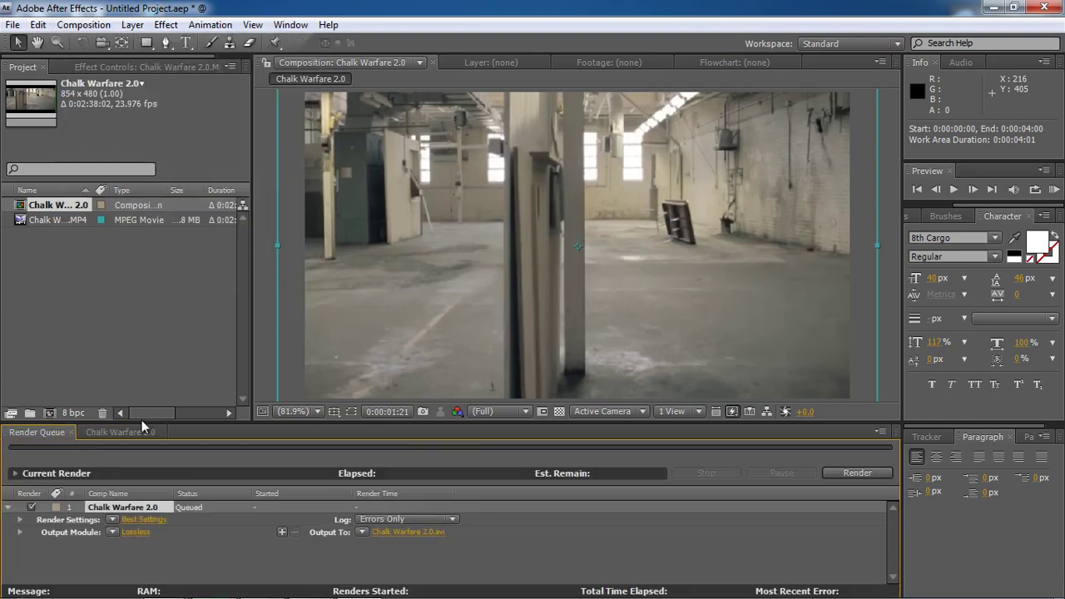
pyautogui.click(112, 532)
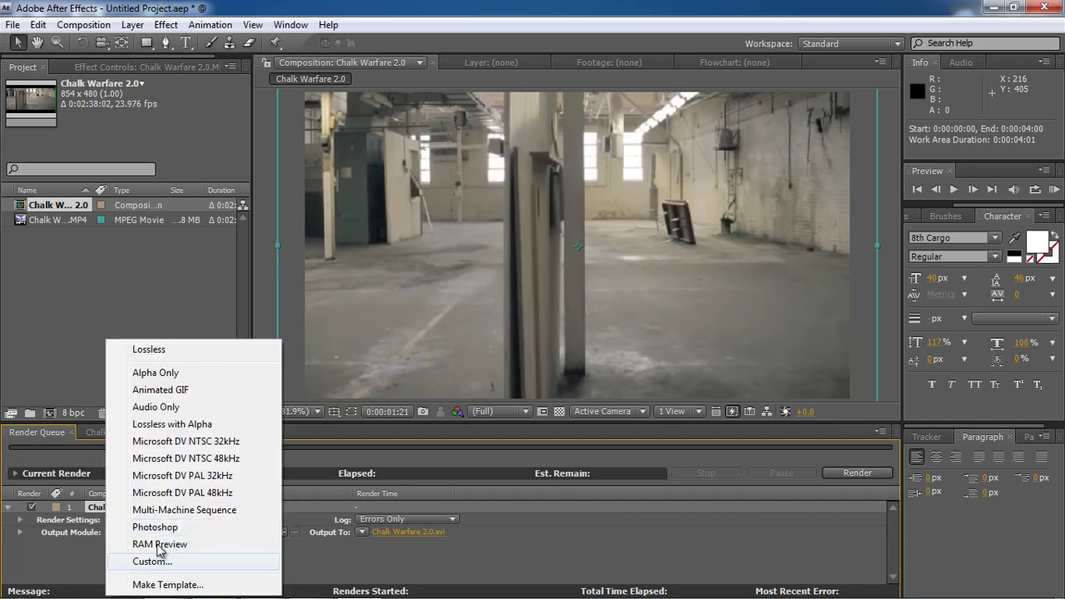
pyautogui.click(159, 545)
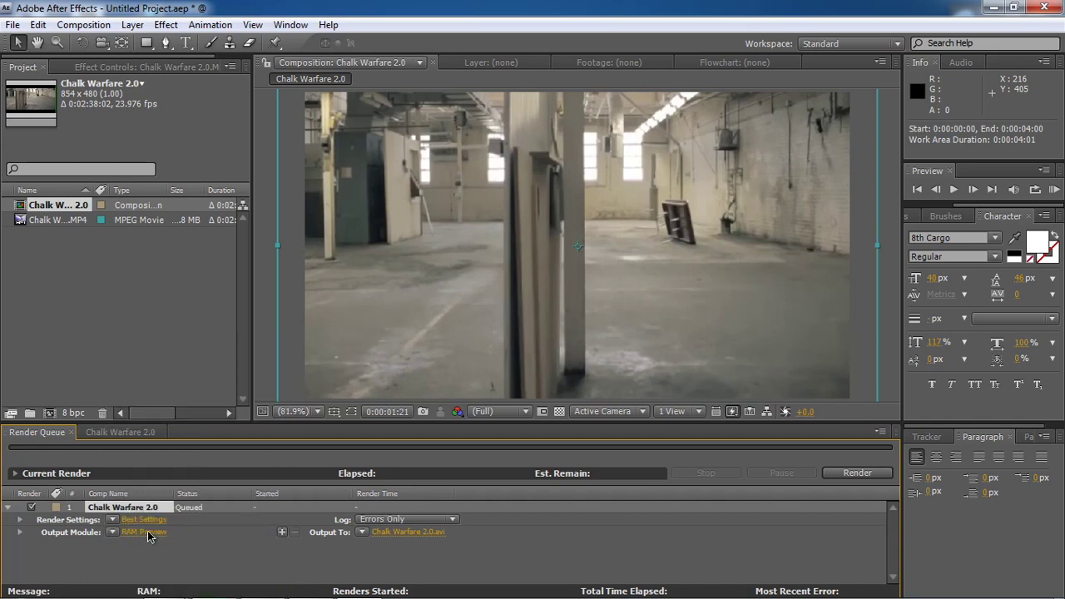
pyautogui.click(148, 532)
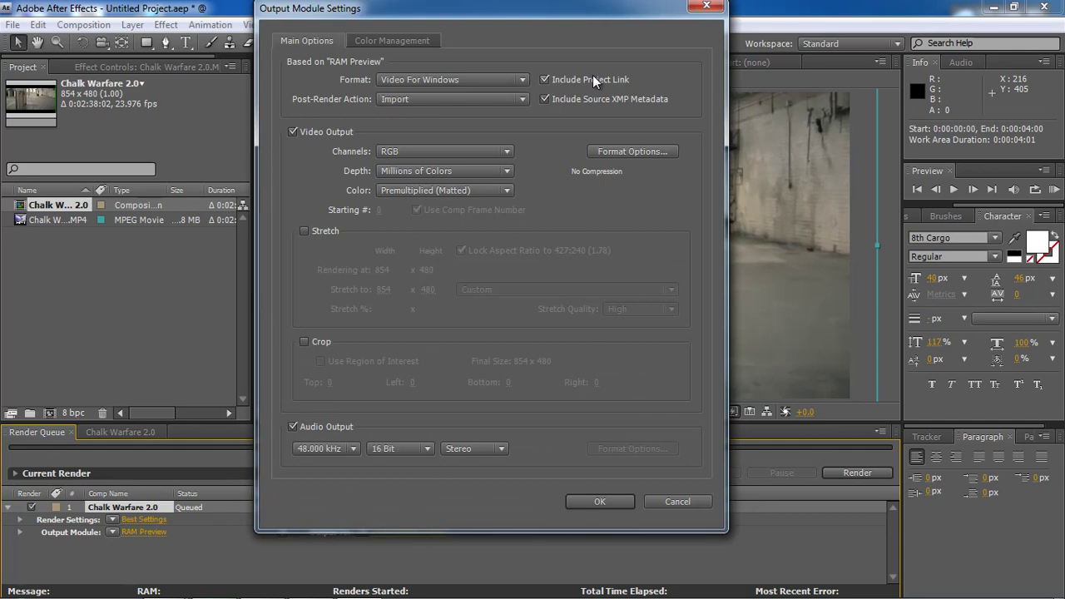
pyautogui.click(421, 80)
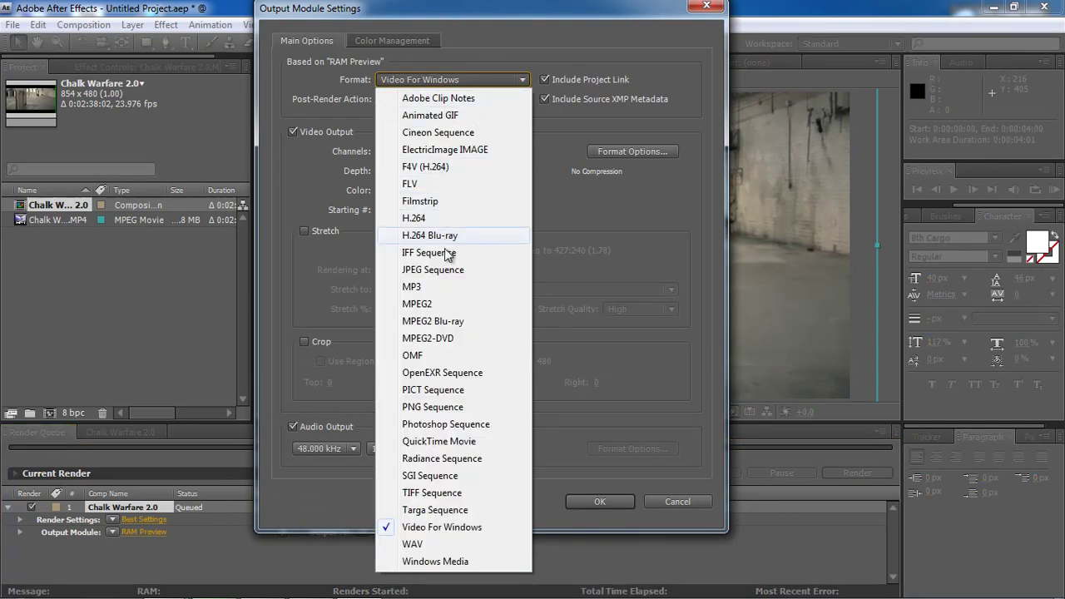
pyautogui.click(628, 486)
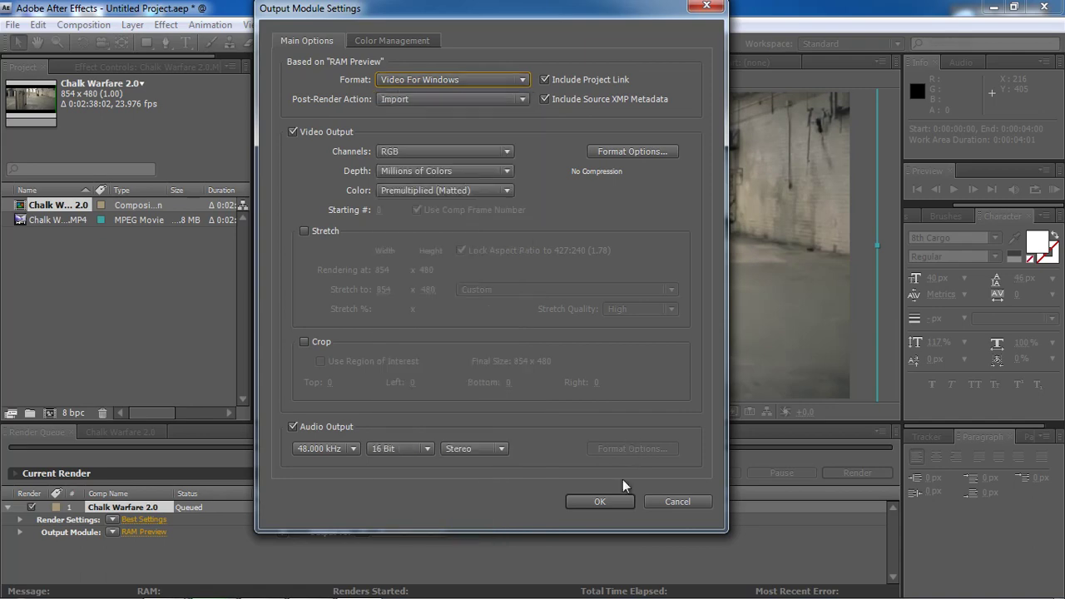
pyautogui.click(674, 500)
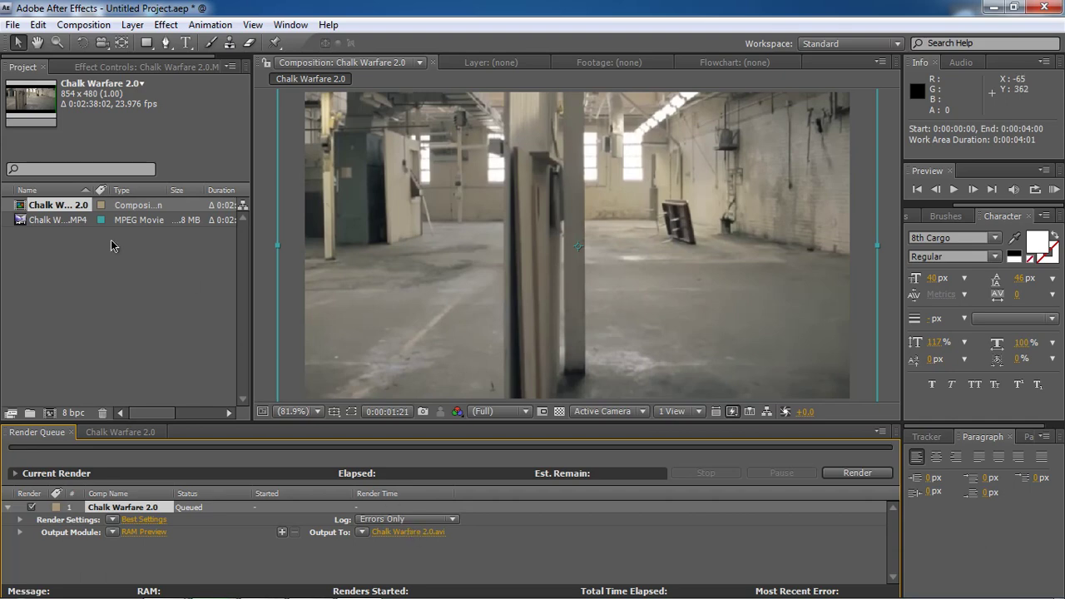
# Delete both the footage and the composition from the project, confirming the prompt.
pyautogui.moveTo(93, 267); pyautogui.dragTo(31, 200)
pyautogui.press('Delete')
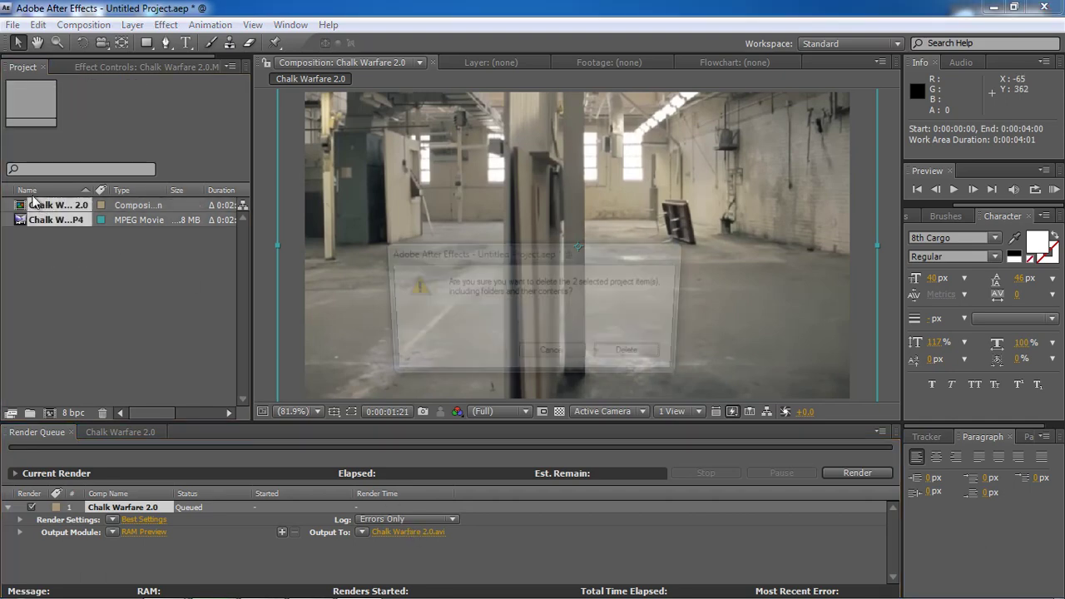
pyautogui.press('Return')
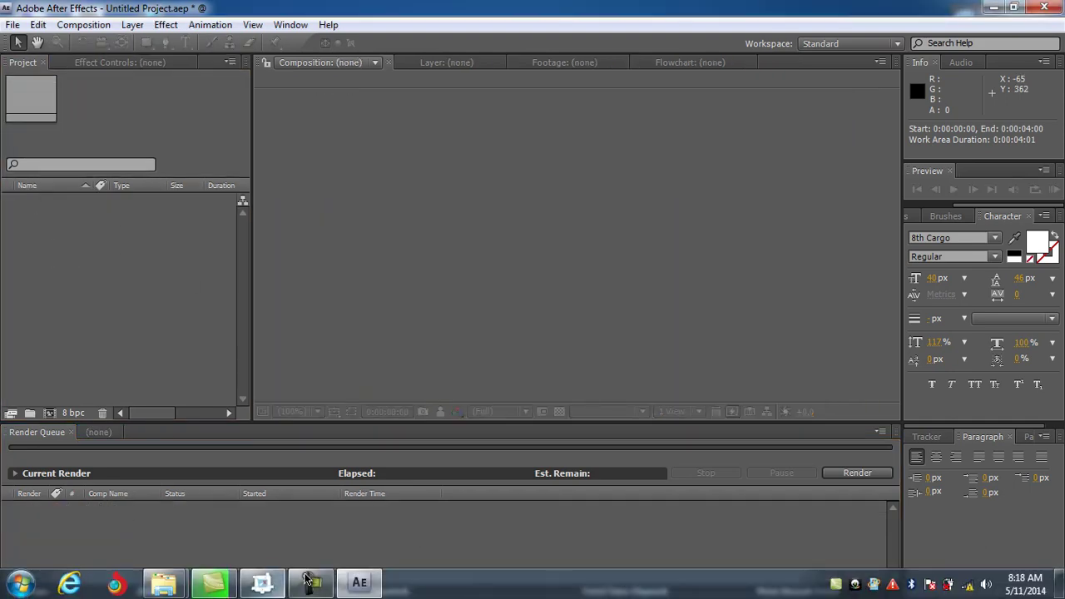
# Import the Chalk Warfare 2.0 image sequence (frames 0–59, 854x480) as a new PFTrack shot.
pyautogui.click(272, 583)
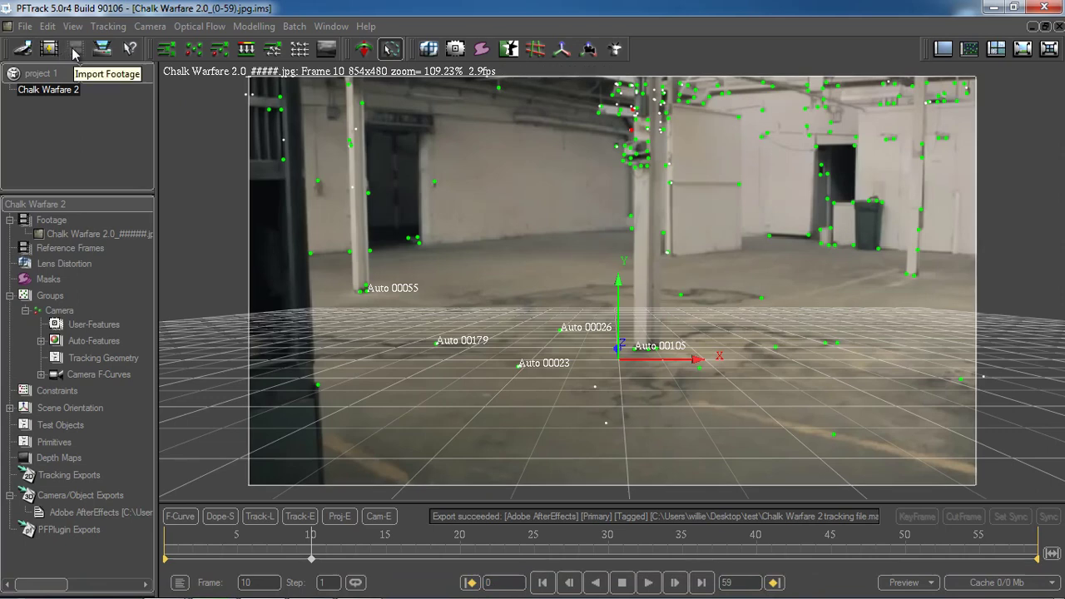
pyautogui.click(47, 47)
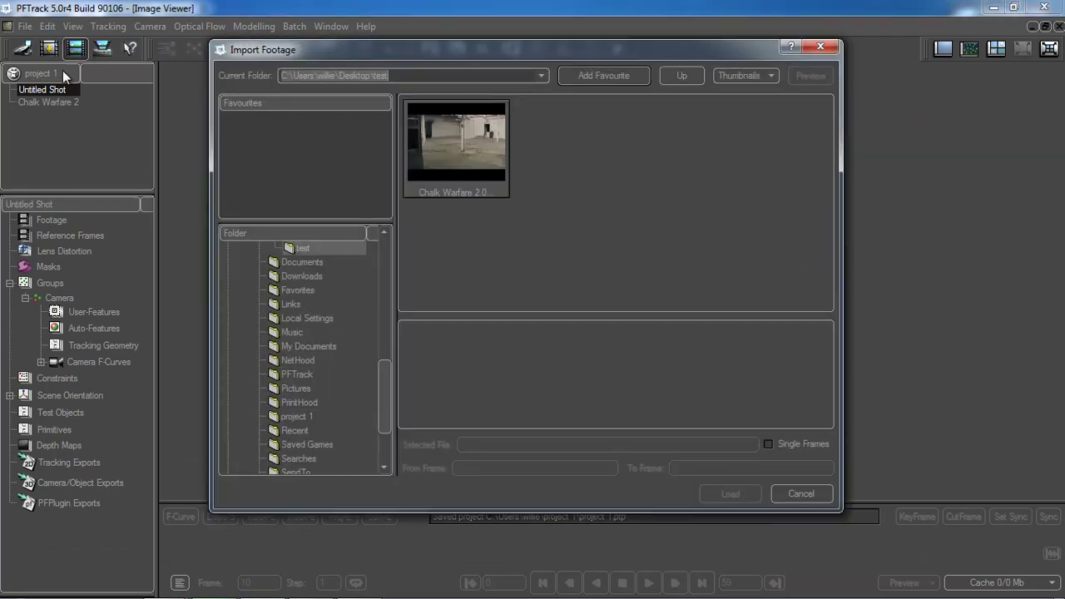
pyautogui.click(455, 155)
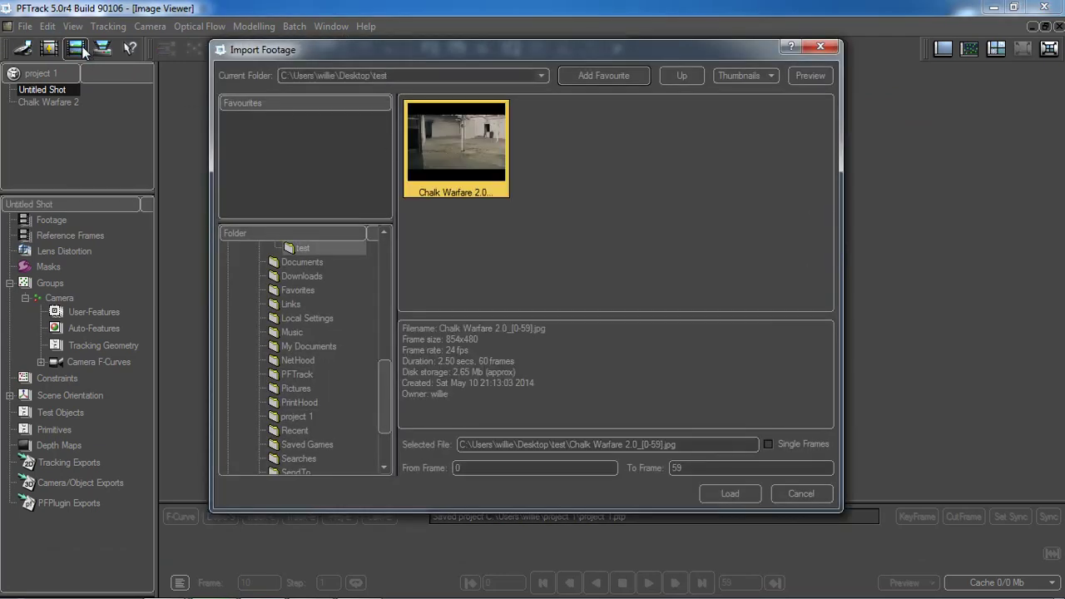
pyautogui.click(730, 494)
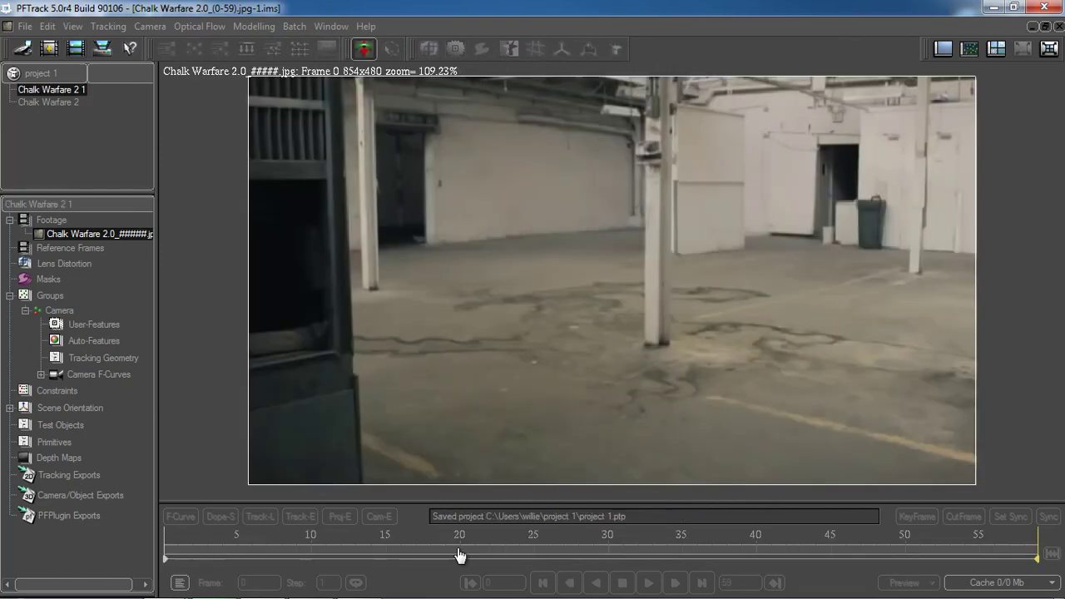
# Return to frame 0, run Auto Track on the Chalk Warfare 2 1 shot, and stop it around 4%.
pyautogui.click(965, 556)
pyautogui.moveTo(1038, 556); pyautogui.dragTo(67, 552)
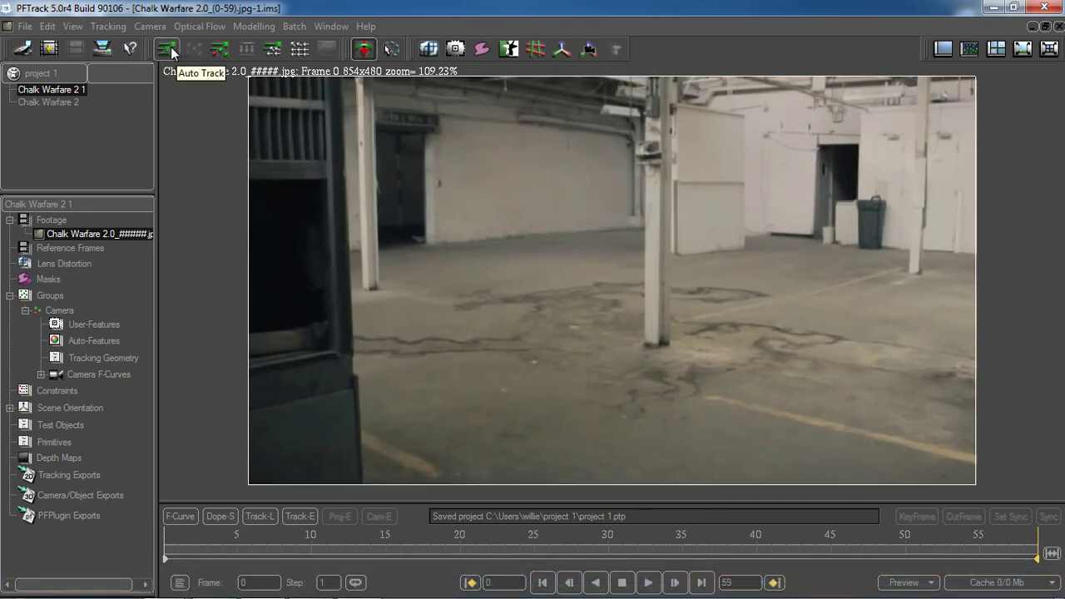
pyautogui.click(168, 49)
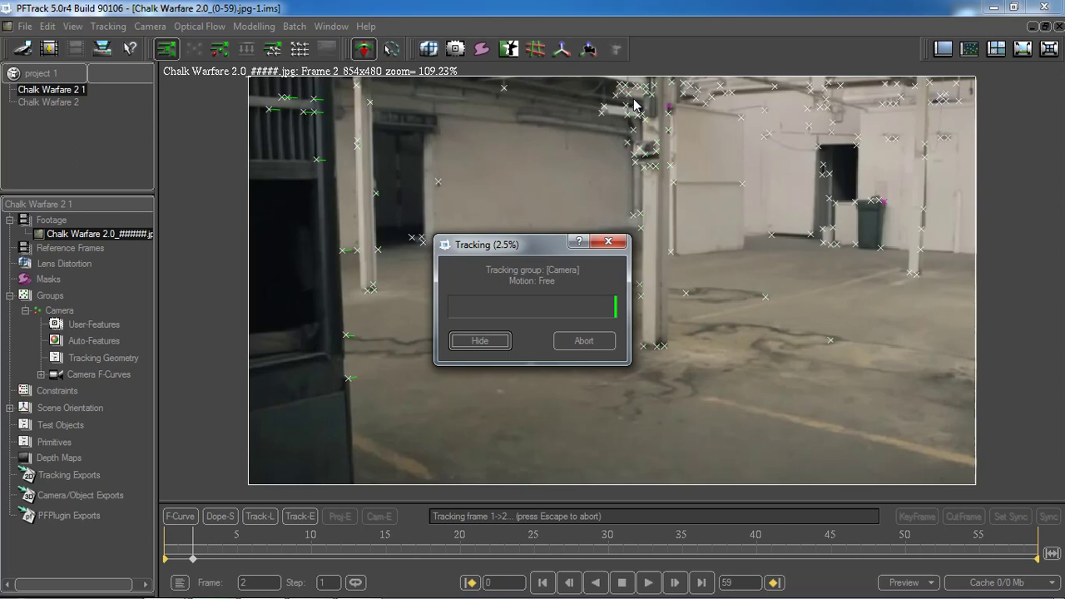
pyautogui.click(619, 236)
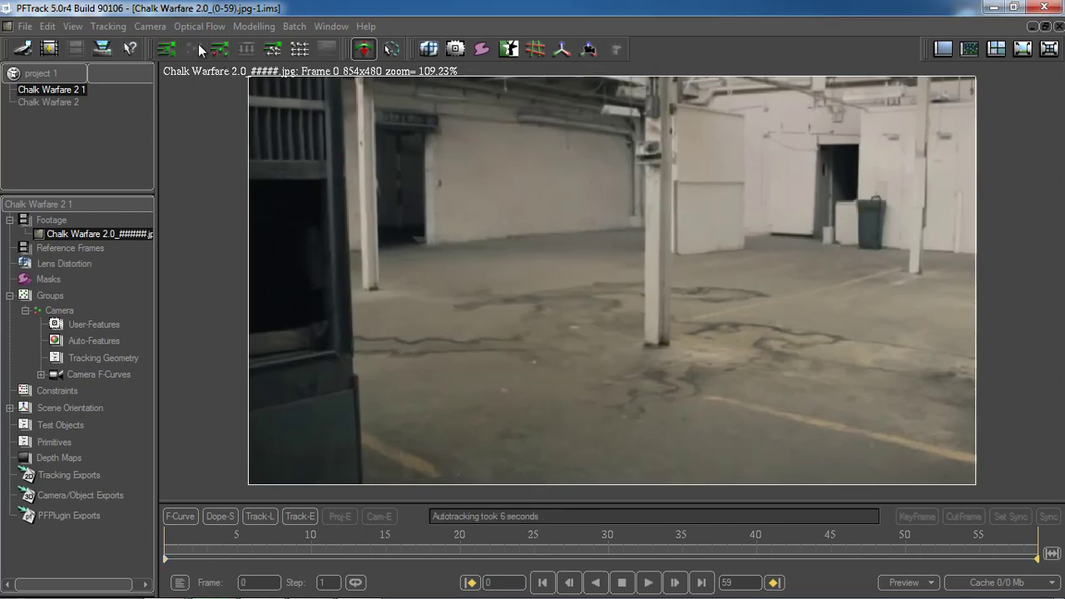
# Select the original Chalk Warfare 2 shot and scrub frames 0–54 to review its solved camera.
pyautogui.click(47, 102)
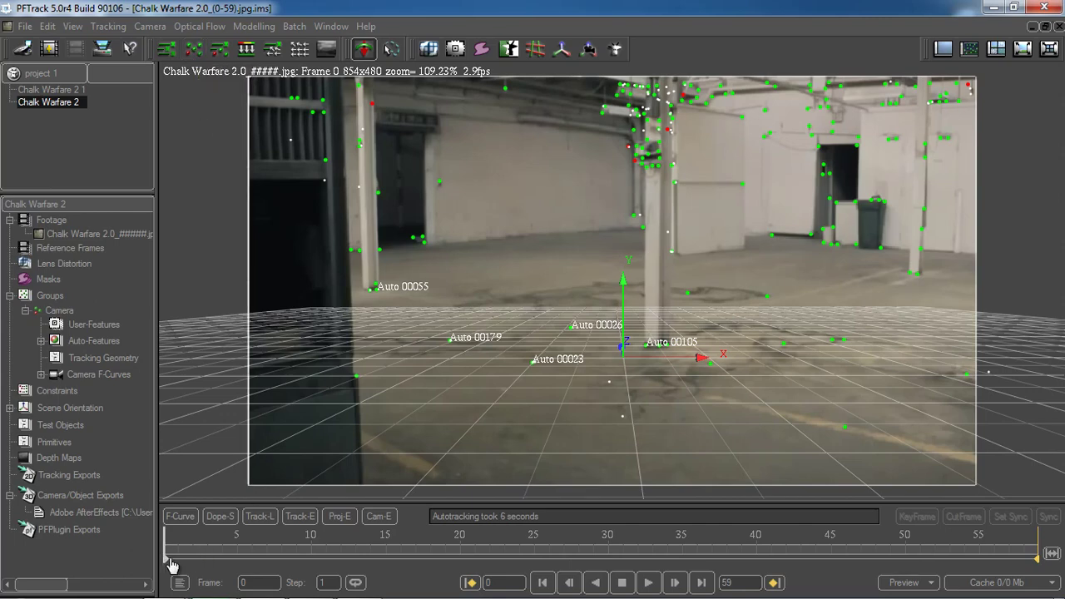
pyautogui.moveTo(172, 565); pyautogui.dragTo(965, 559)
pyautogui.click(205, 564)
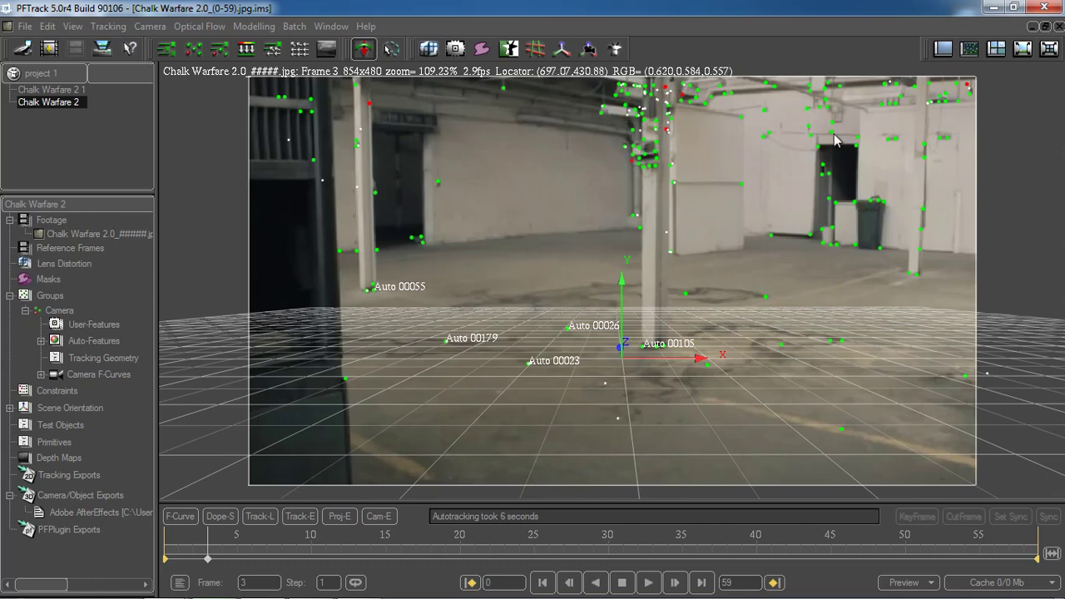
# Delete the Chalk Warfare 2 camera solution, confirming the warning about discarding motions.
pyautogui.click(149, 26)
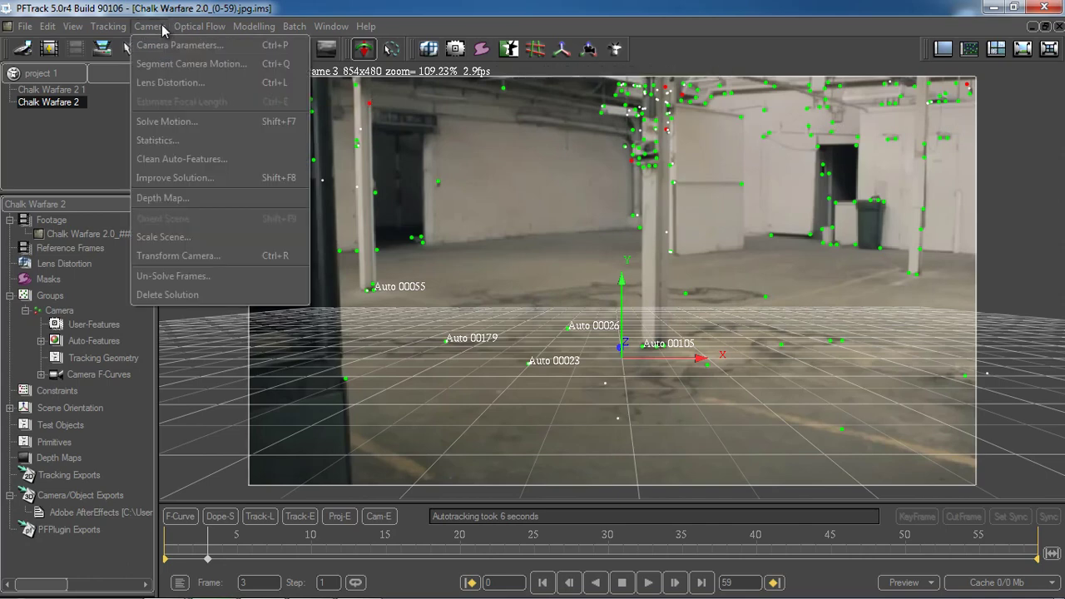
pyautogui.click(179, 293)
pyautogui.click(492, 324)
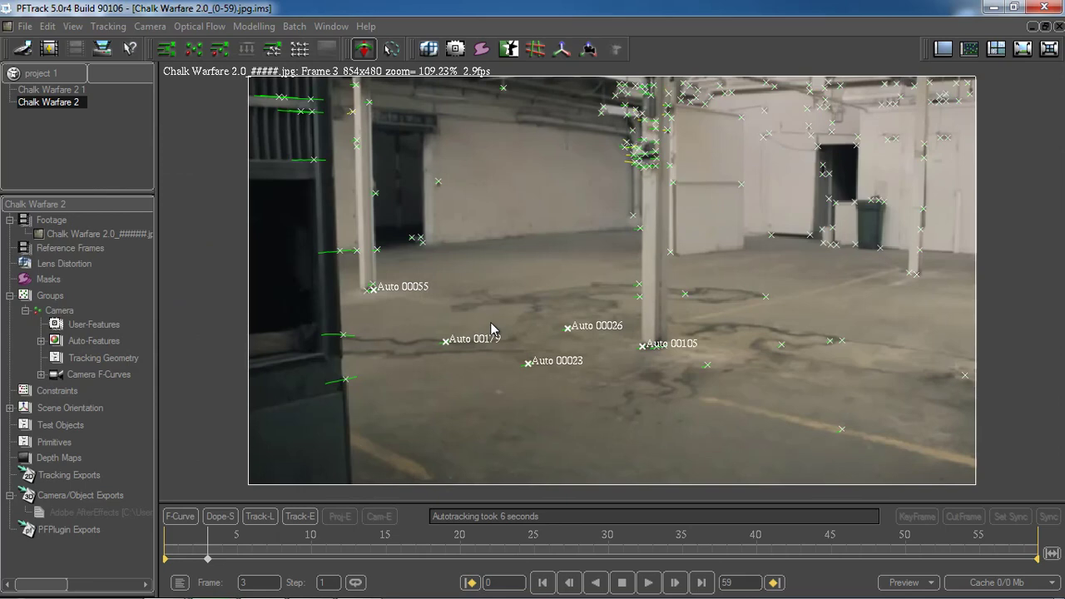
# Re-solve the camera motion and inspect tracked features like Auto 00055 around frames 2–4.
pyautogui.click(222, 553)
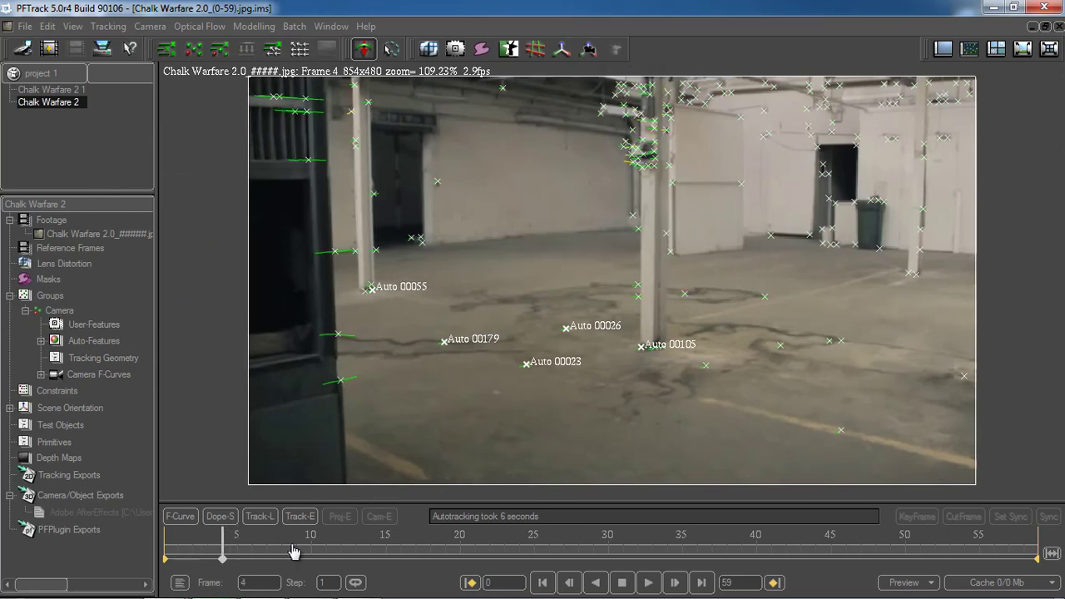
pyautogui.click(222, 548)
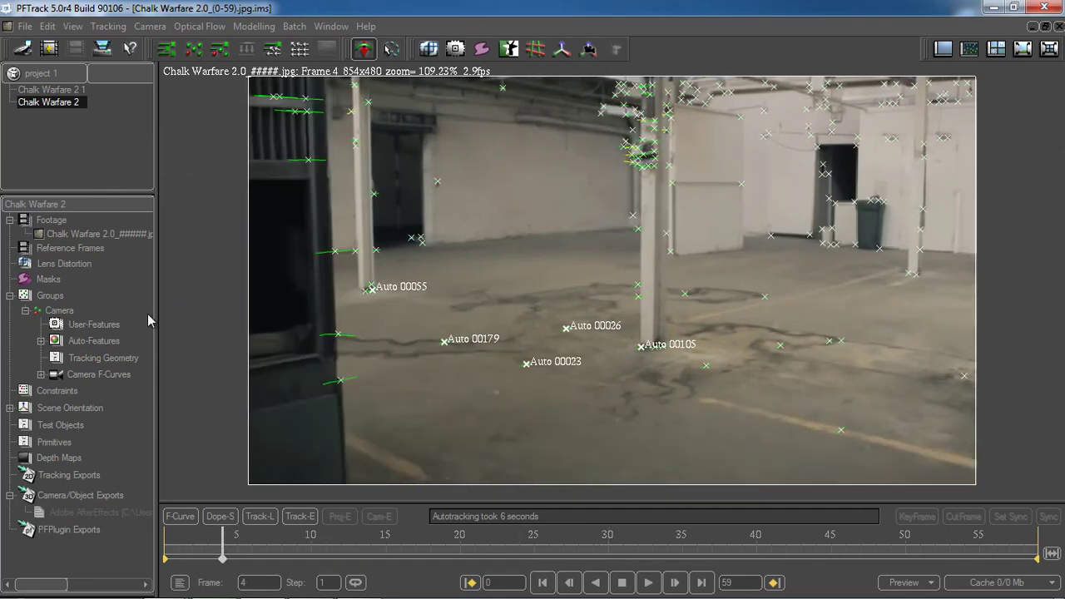
pyautogui.click(193, 52)
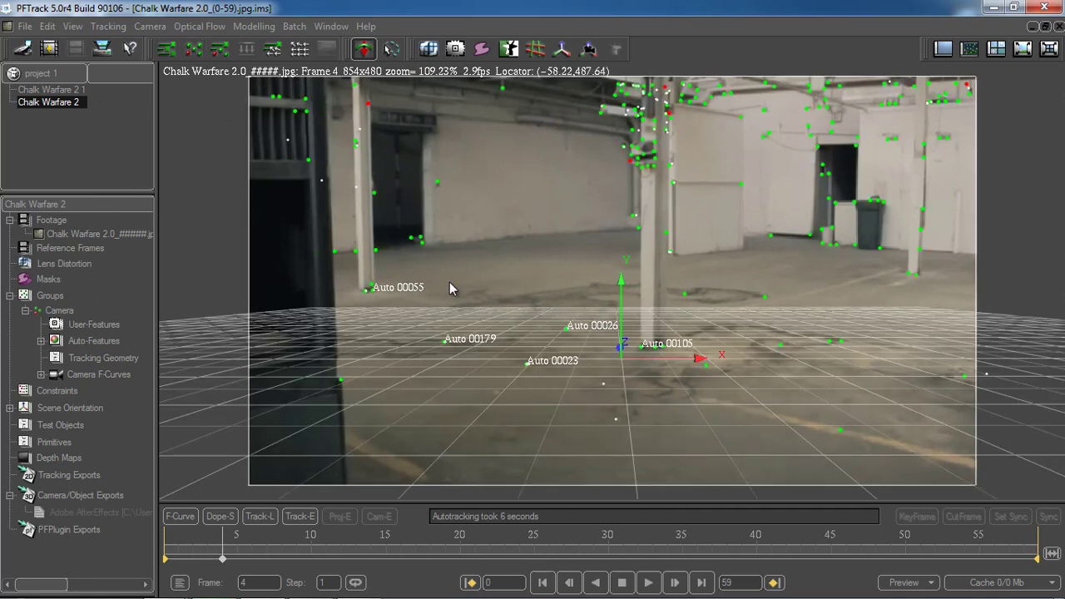
pyautogui.click(420, 240)
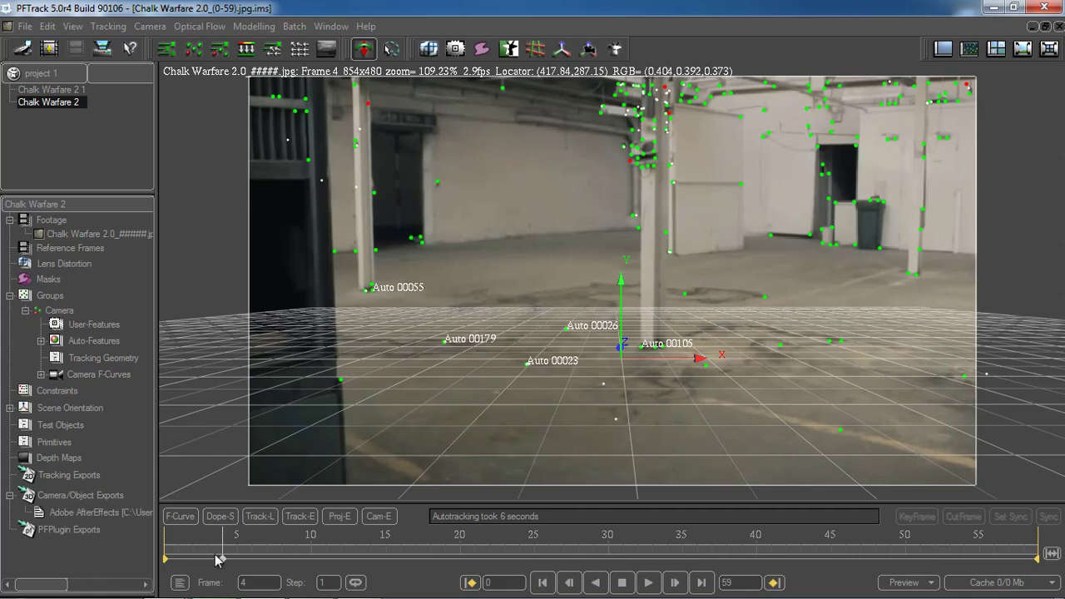
pyautogui.moveTo(216, 559); pyautogui.dragTo(193, 555)
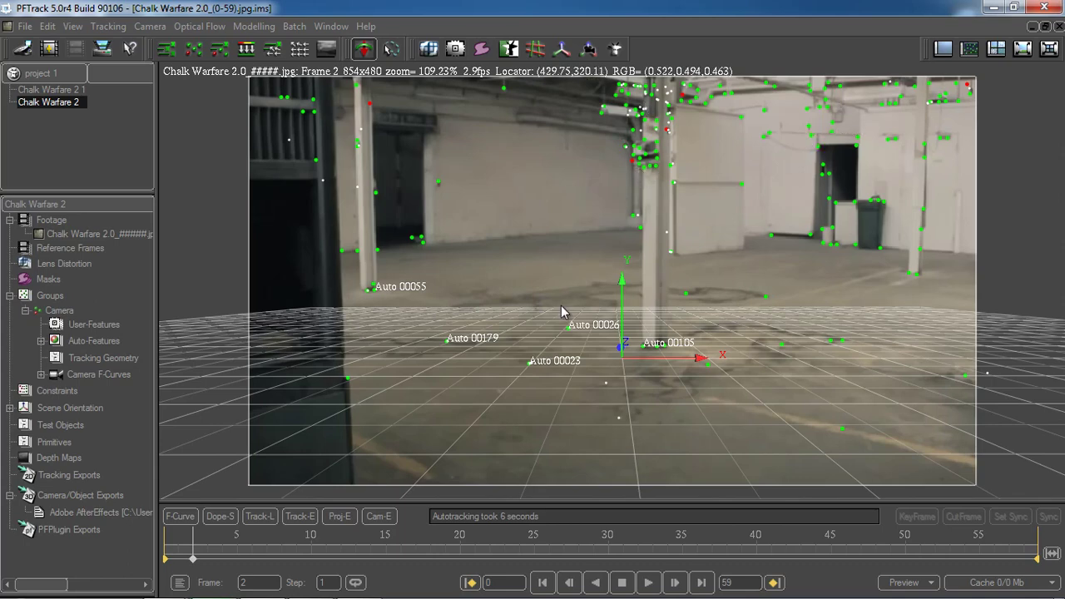
# Remove the old AfterEffects export and review a new export's feature settings, keeping all features.
pyautogui.rightClick(101, 512)
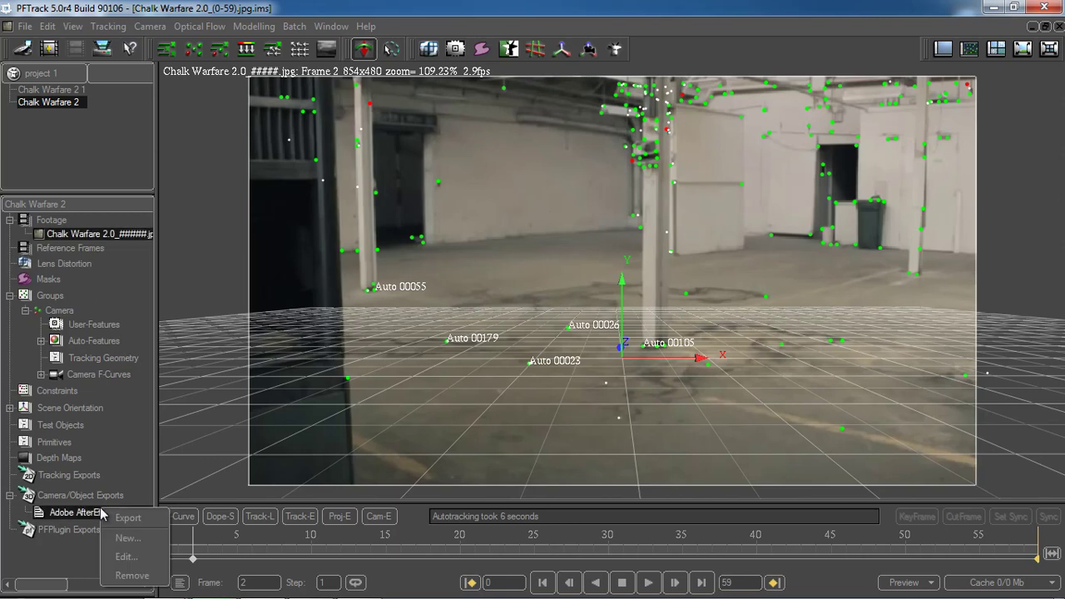
pyautogui.click(130, 576)
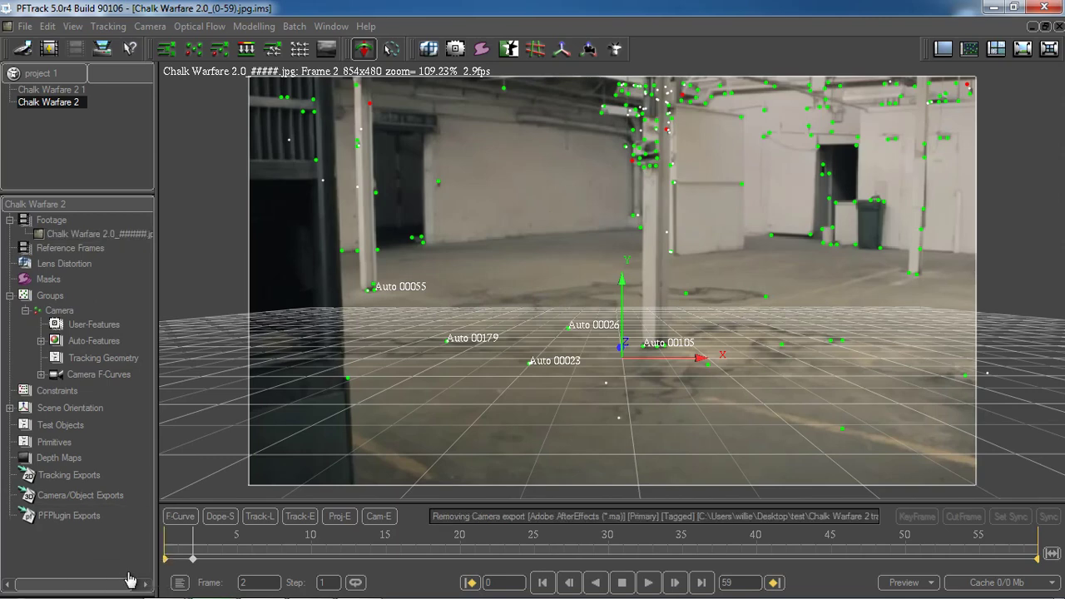
pyautogui.rightClick(79, 499)
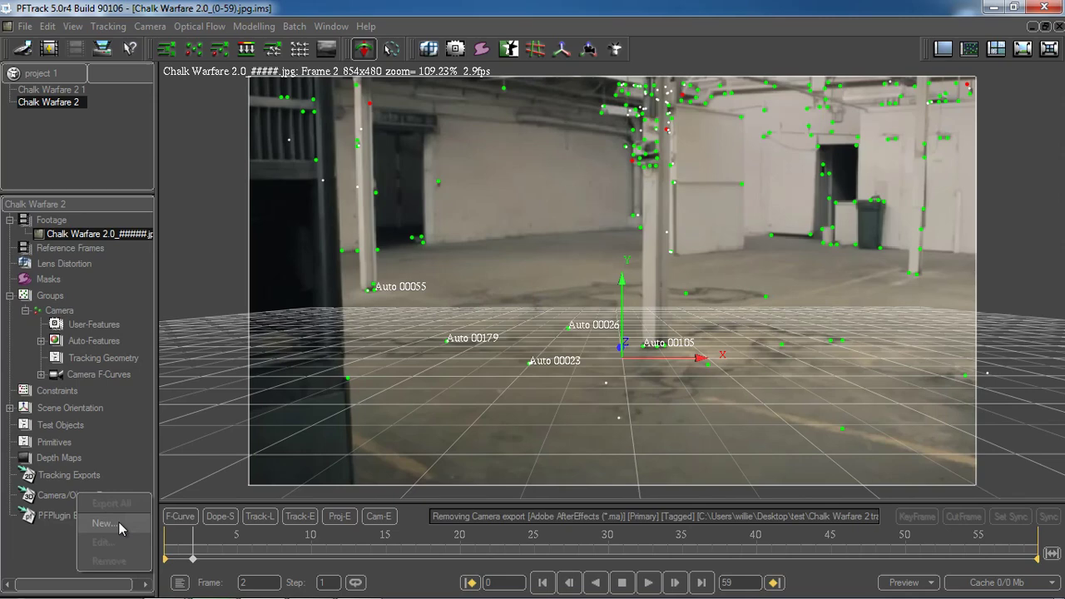
pyautogui.click(118, 521)
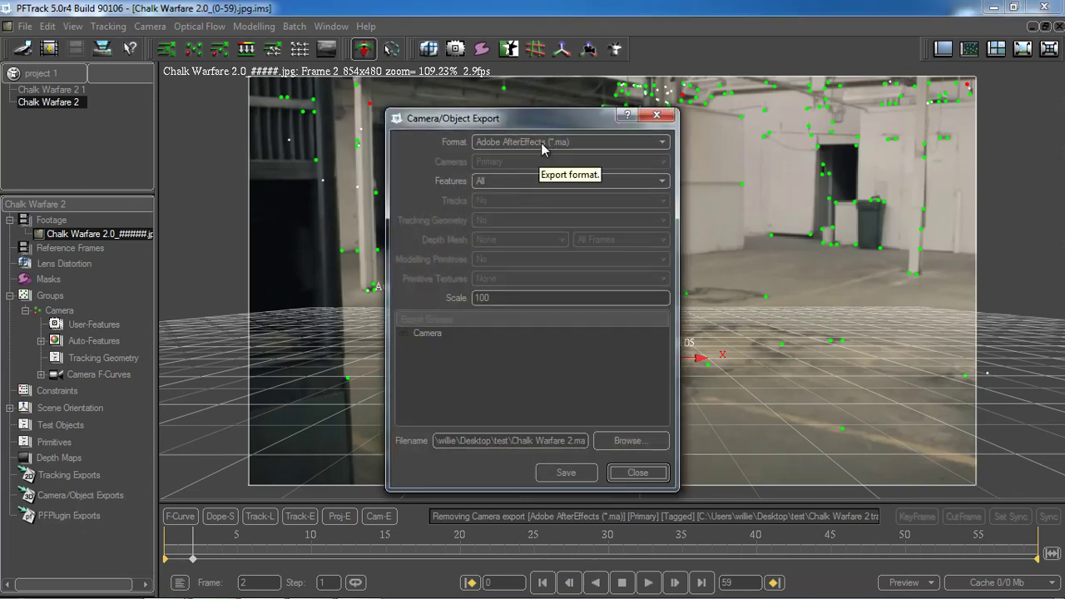
pyautogui.click(522, 177)
pyautogui.click(523, 177)
pyautogui.click(656, 115)
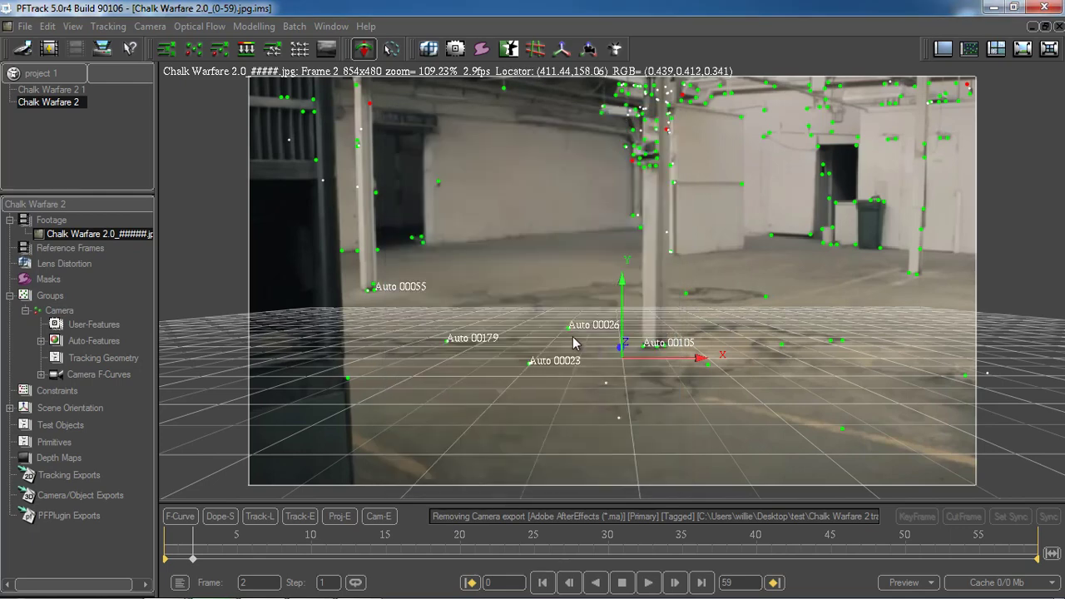
# Tag feature Auto 00087 for export and save a new camera export as Chalk Warfare 2.ma.
pyautogui.rightClick(641, 231)
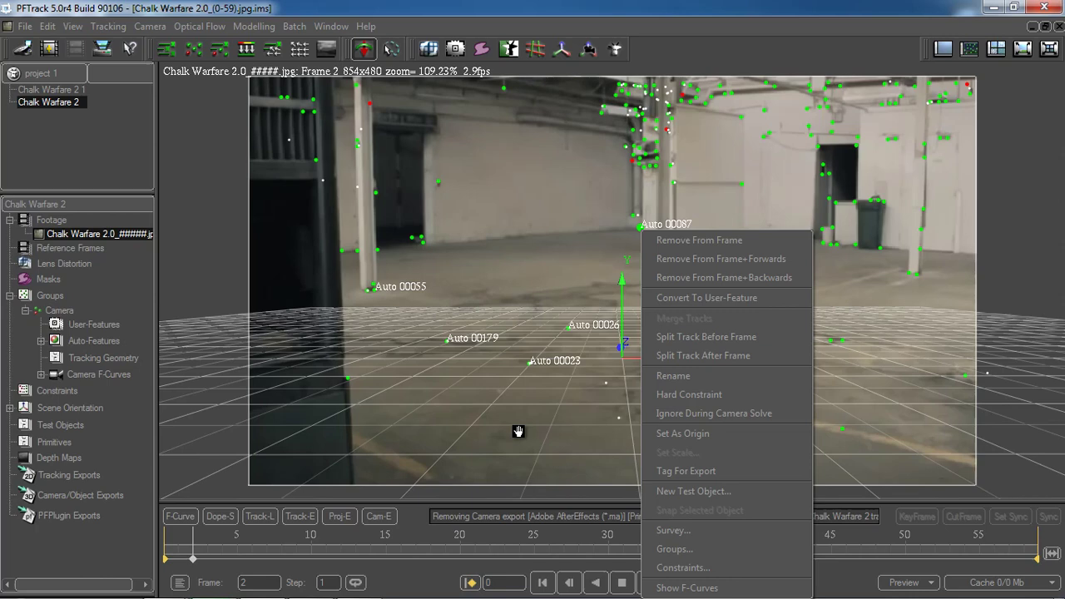
pyautogui.click(686, 469)
pyautogui.rightClick(94, 495)
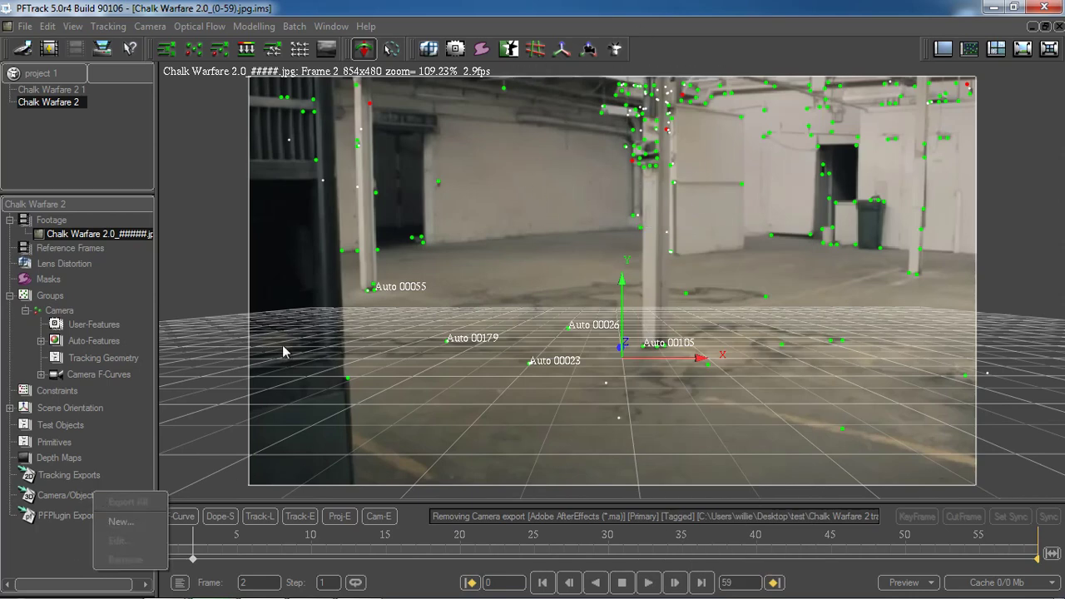
pyautogui.click(142, 523)
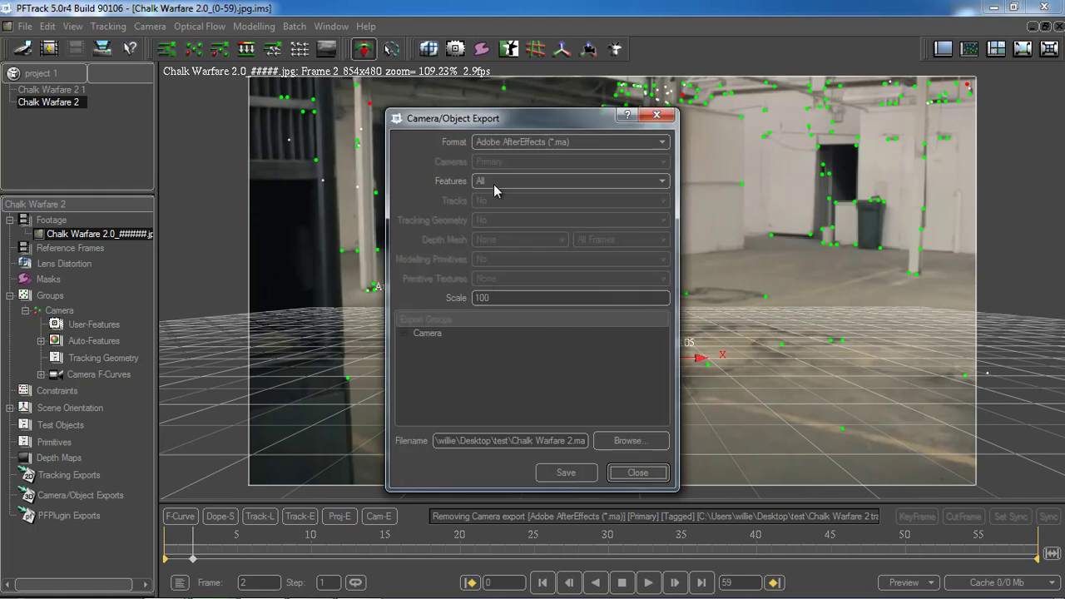
pyautogui.click(629, 441)
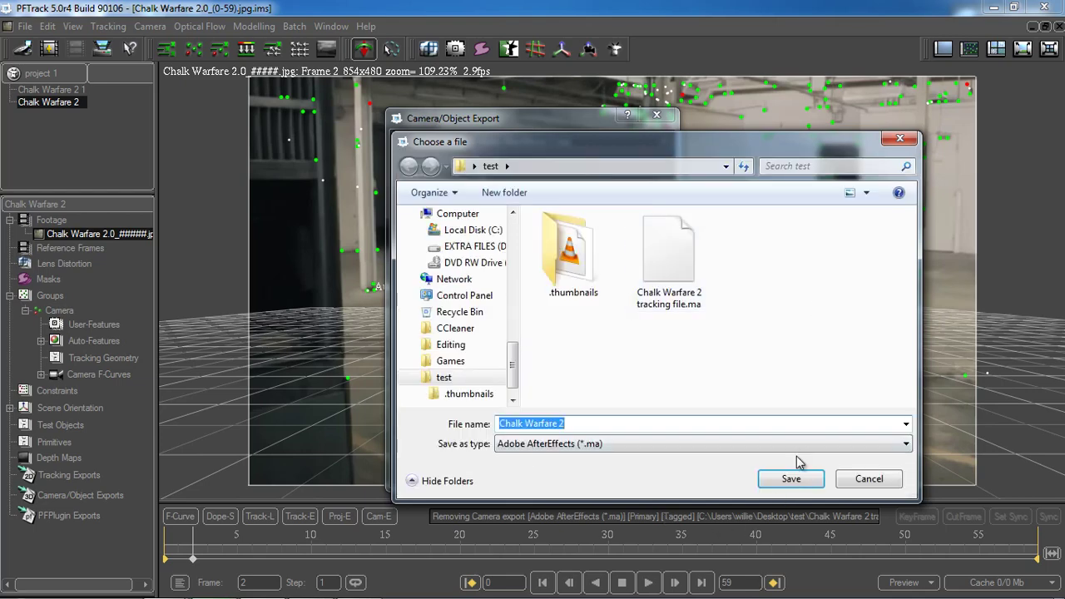
pyautogui.press('Return')
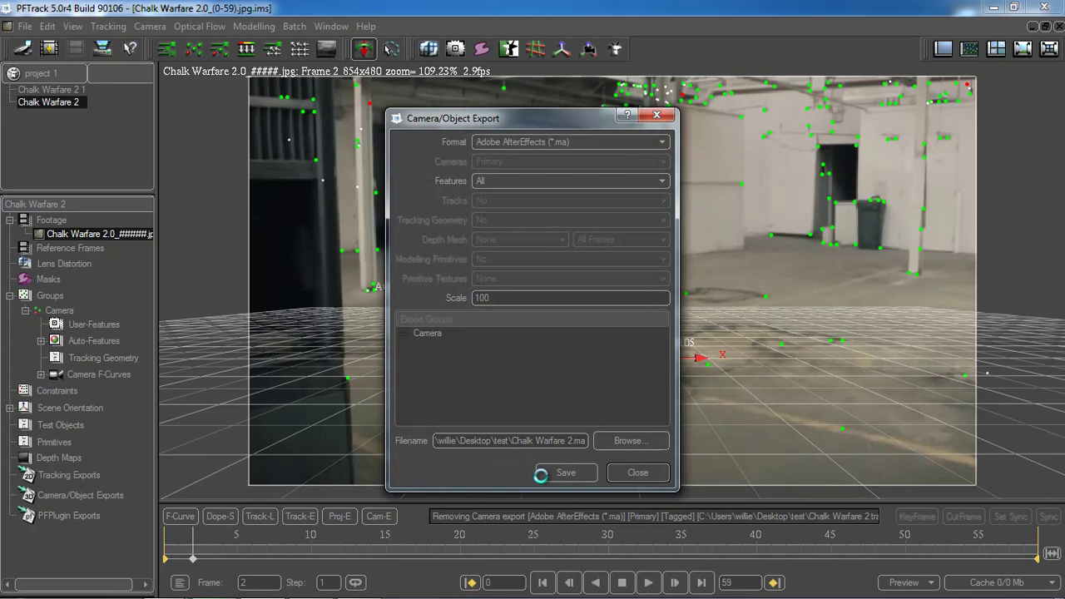
pyautogui.click(561, 478)
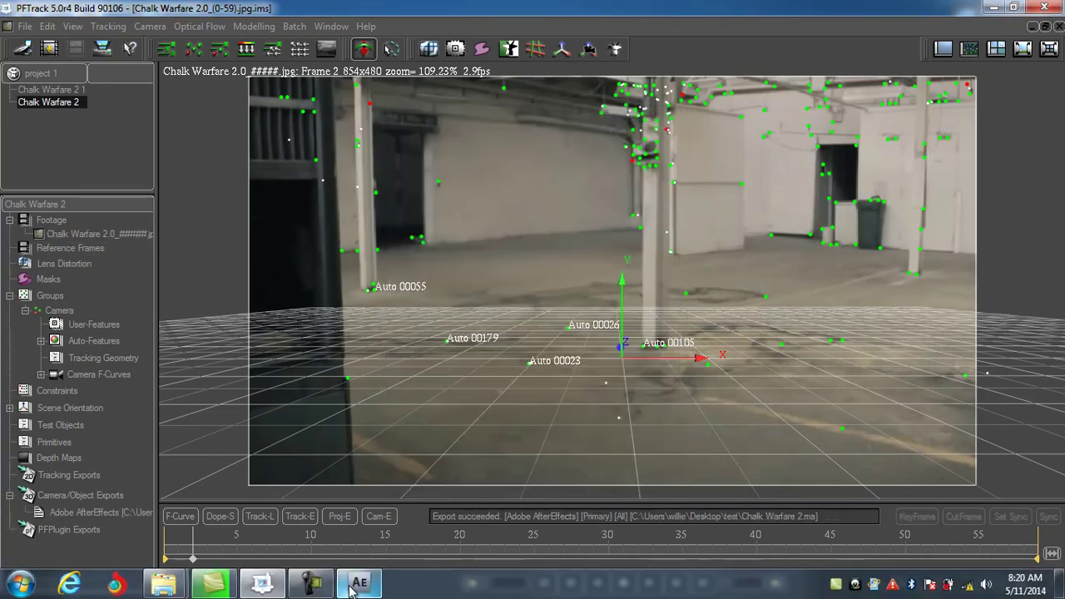
pyautogui.click(359, 582)
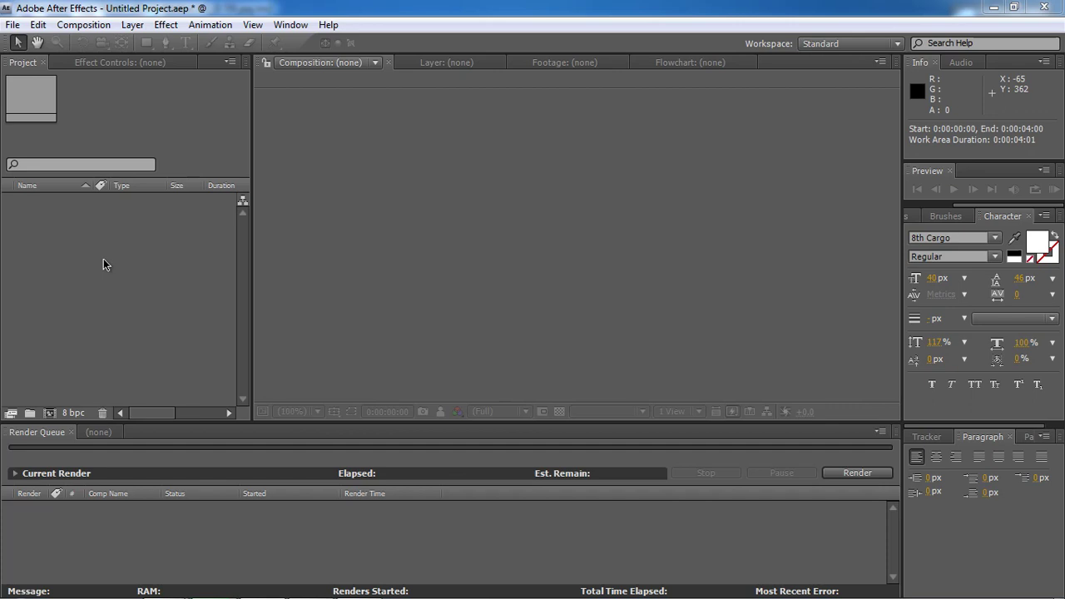
pyautogui.rightClick(53, 226)
pyautogui.moveTo(158, 291)
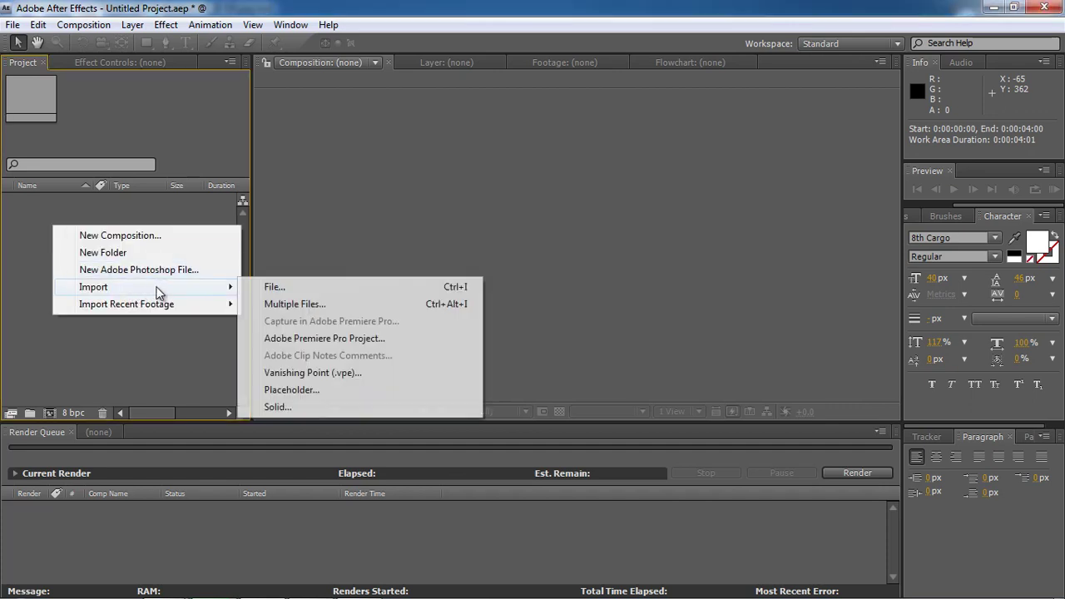
pyautogui.click(281, 290)
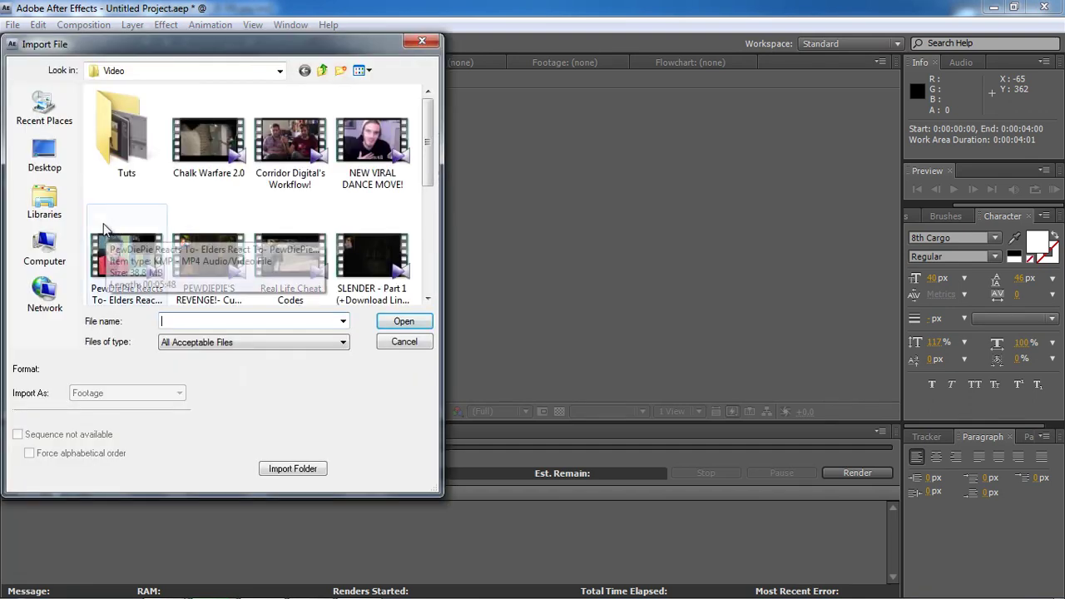
pyautogui.click(45, 154)
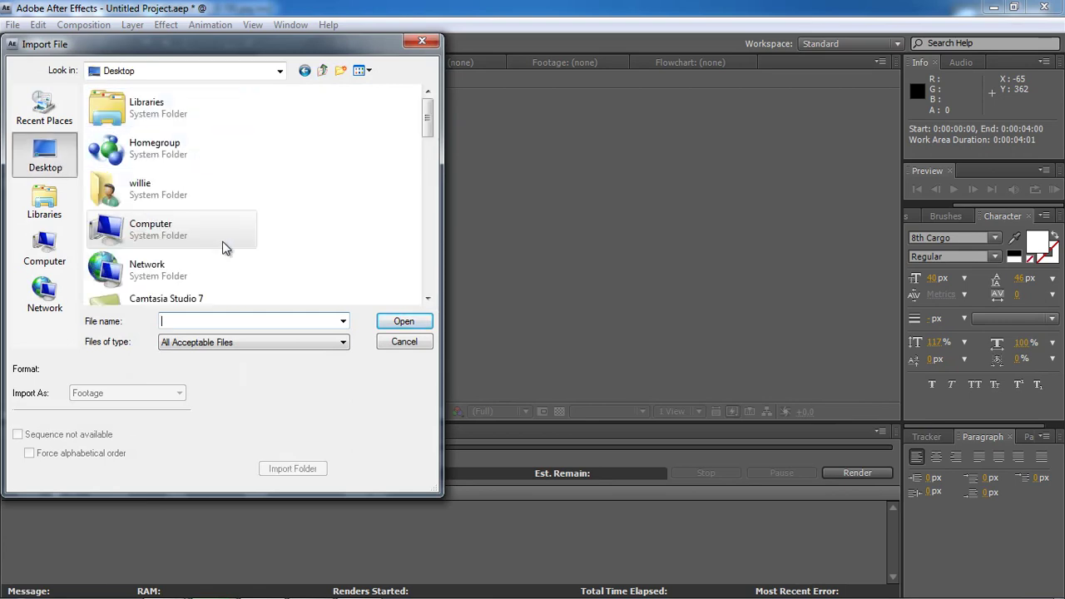
pyautogui.click(257, 279)
pyautogui.scroll(-3, 328, 238)
pyautogui.scroll(-3, 183, 208)
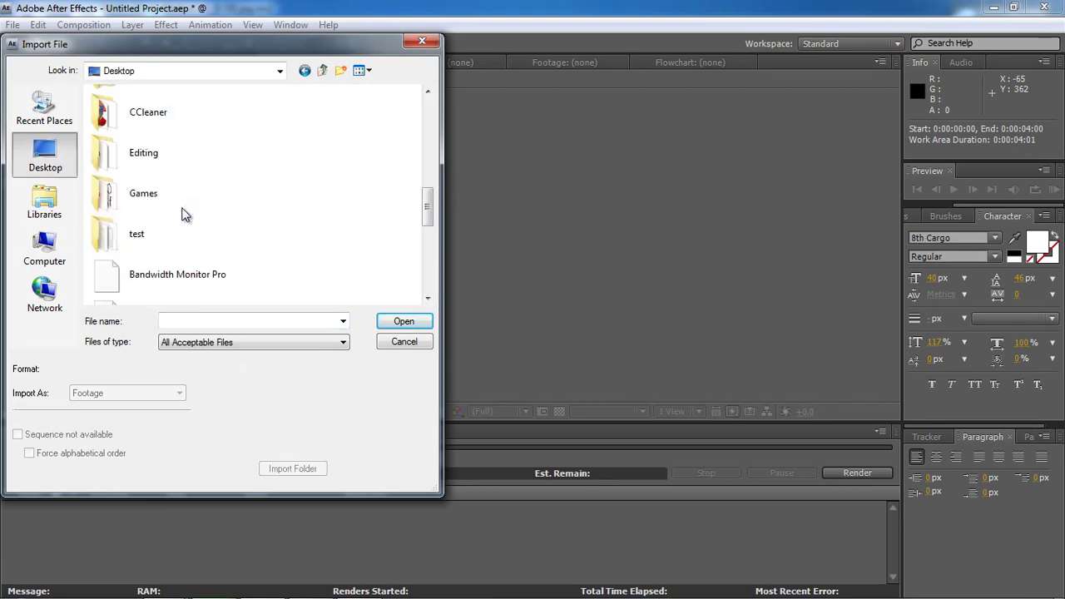
pyautogui.doubleClick(170, 233)
pyautogui.click(297, 165)
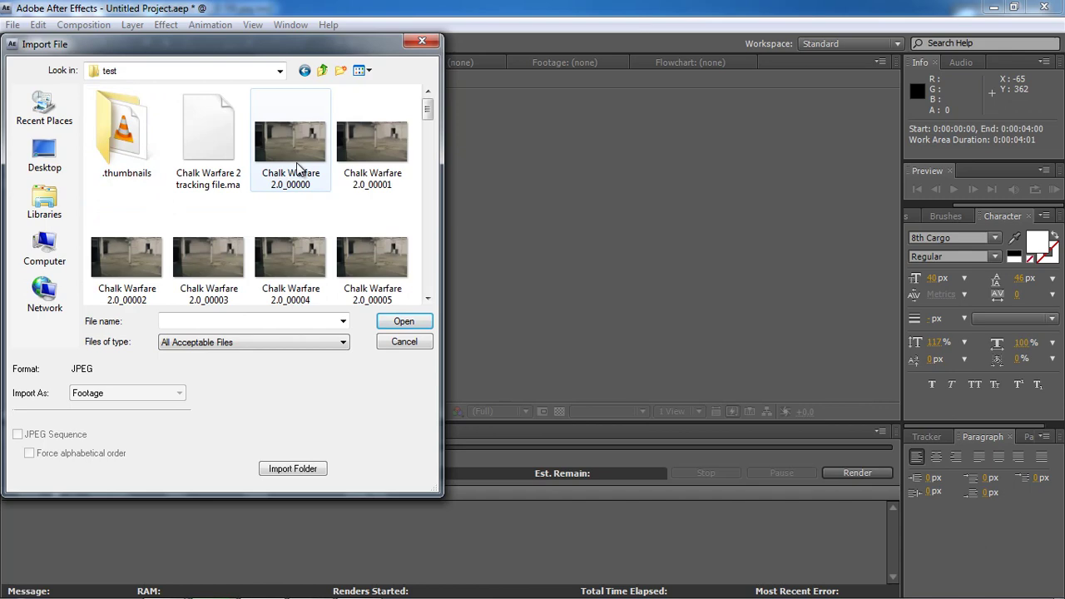
pyautogui.click(401, 324)
pyautogui.moveTo(72, 203); pyautogui.dragTo(90, 287)
# Import Chalk Warfare 2.ma from the test folder, adding its composition and a Solids folder.
pyautogui.rightClick(70, 253)
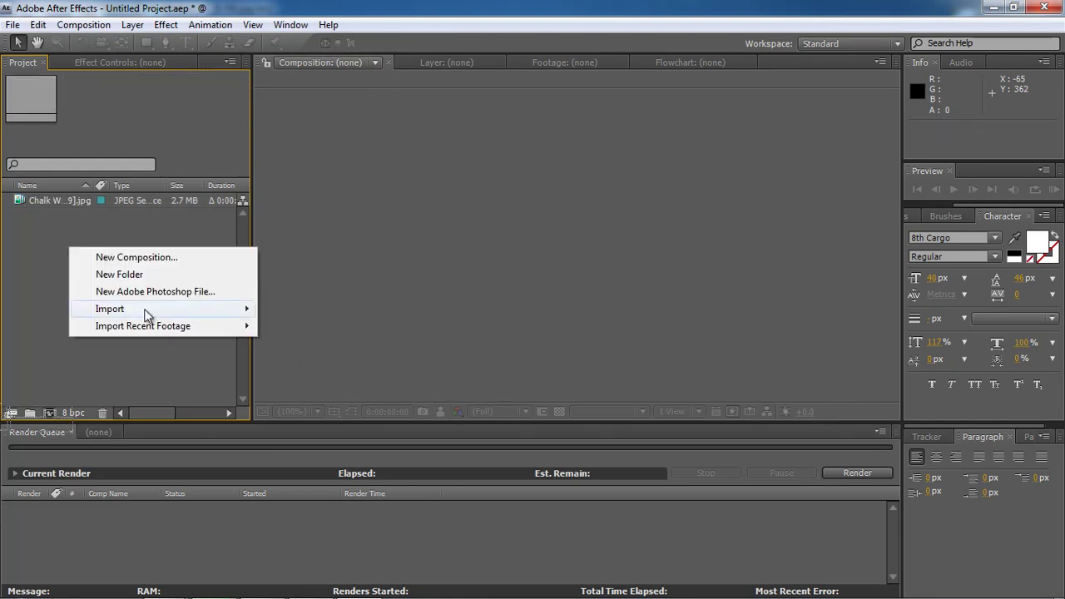
pyautogui.moveTo(158, 311)
pyautogui.click(274, 309)
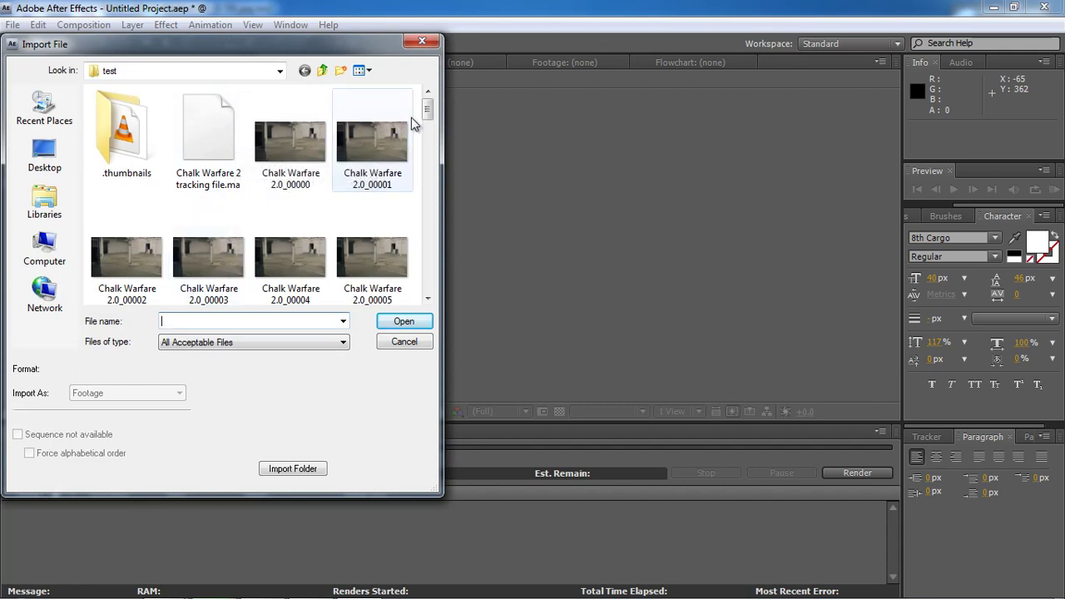
pyautogui.moveTo(427, 109); pyautogui.dragTo(426, 279)
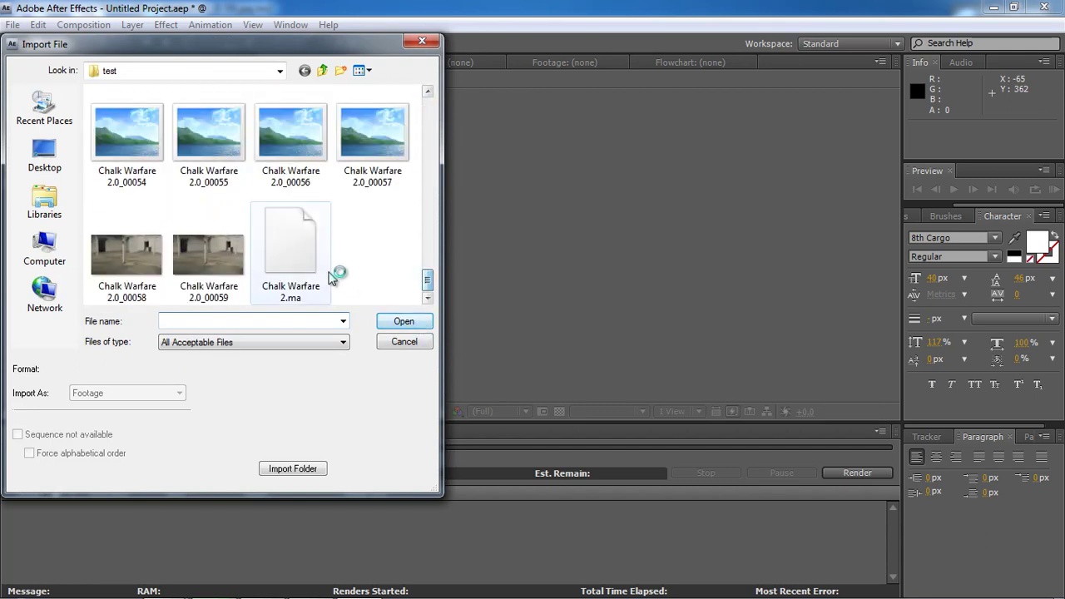
pyautogui.click(313, 256)
pyautogui.click(405, 321)
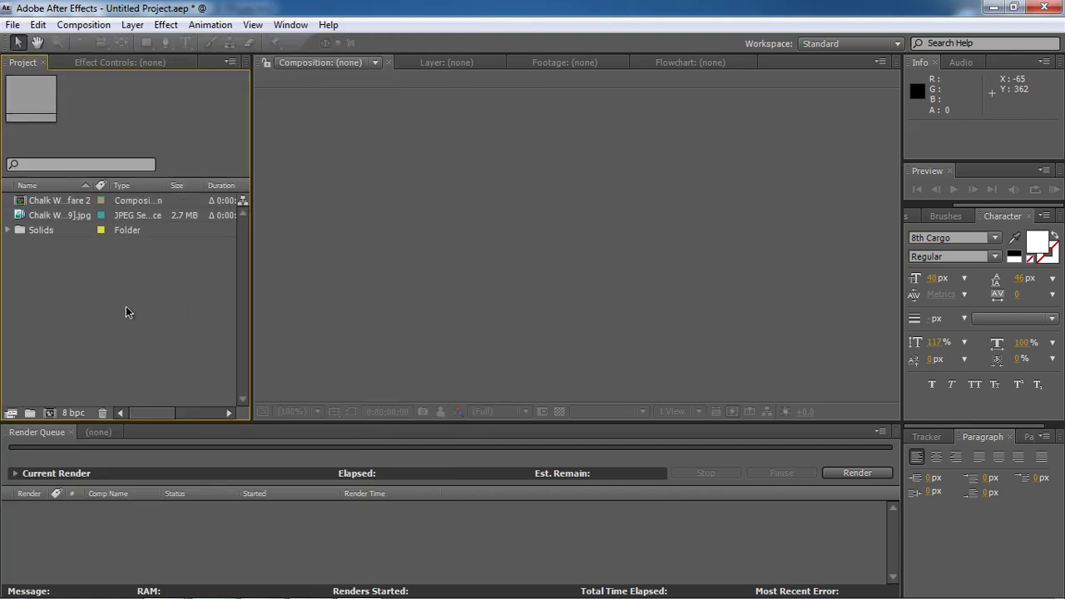
# Open the Chalk Warfare 2 composition after checking the track in PFTrack.
pyautogui.click(69, 203)
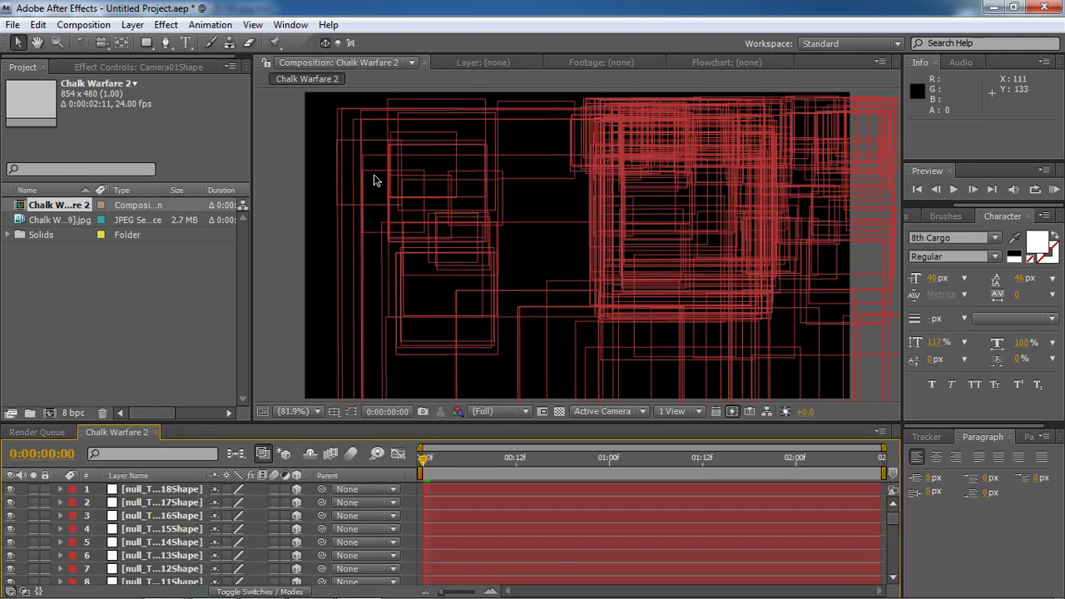
pyautogui.click(309, 582)
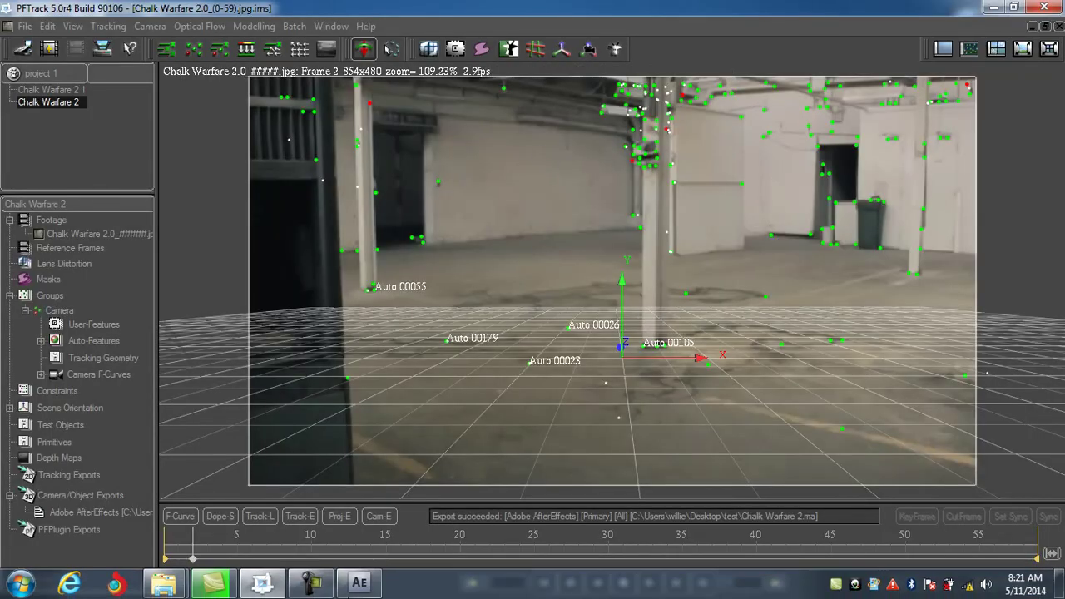
pyautogui.click(360, 582)
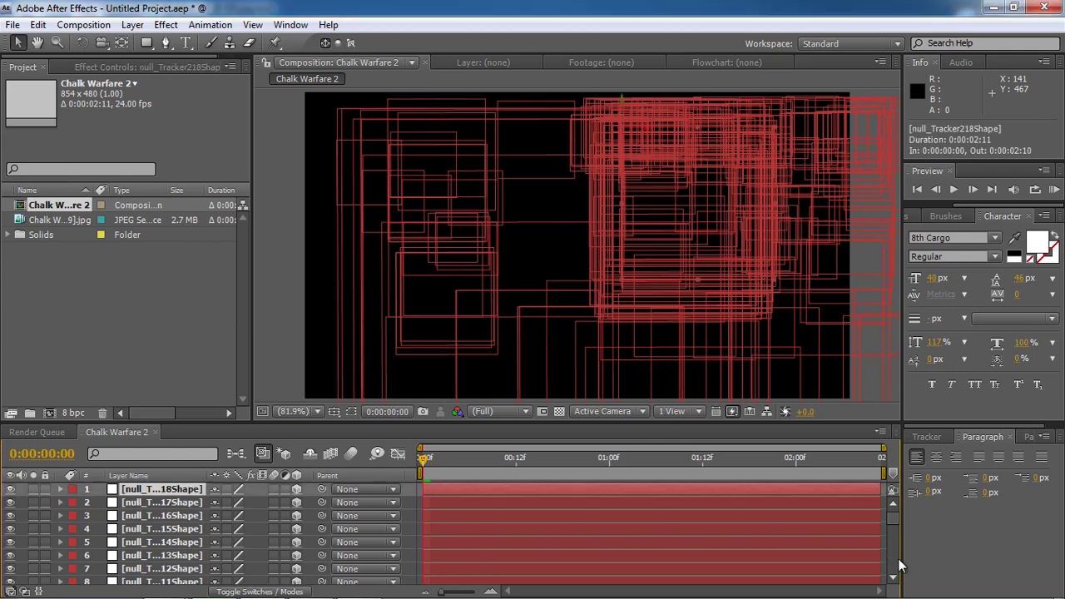
# Select all the tracker null layers and hide them.
pyautogui.moveTo(894, 519); pyautogui.dragTo(900, 589)
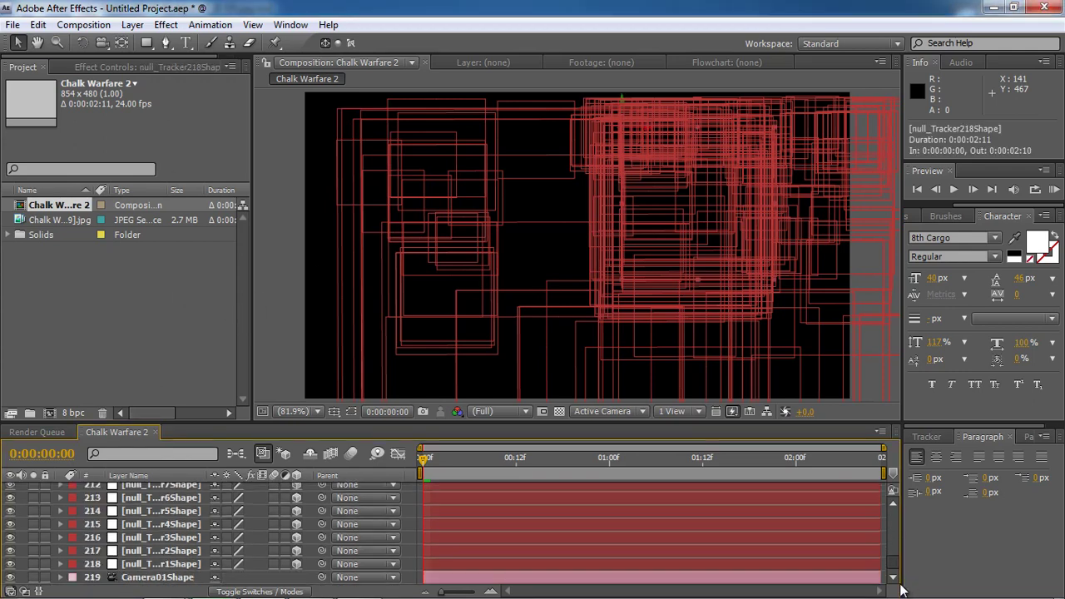
pyautogui.keyDown('shift'); pyautogui.click(137, 566); pyautogui.keyUp('shift')
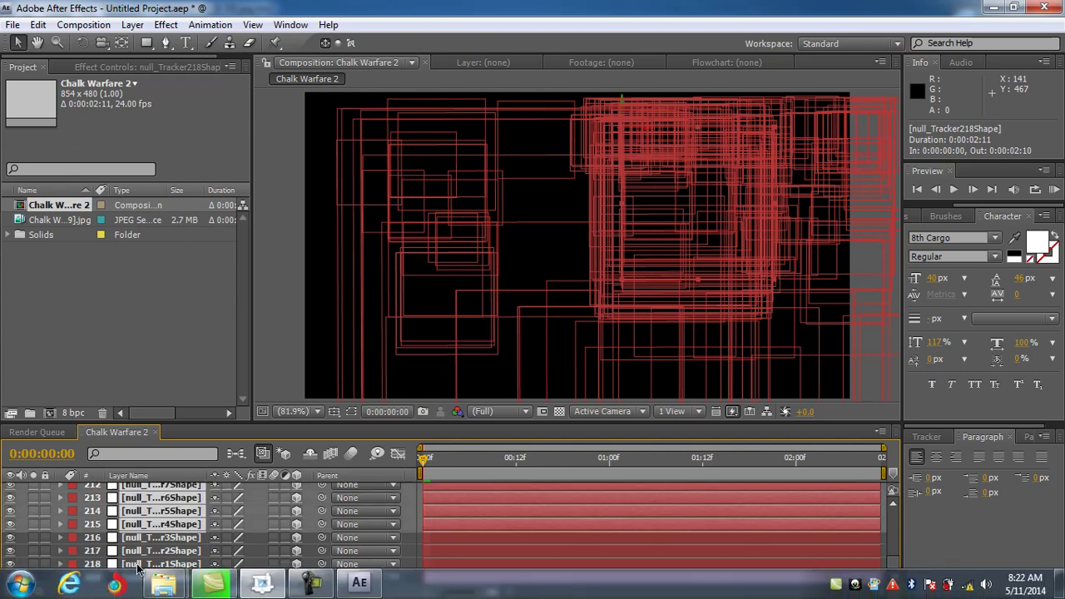
pyautogui.click(10, 562)
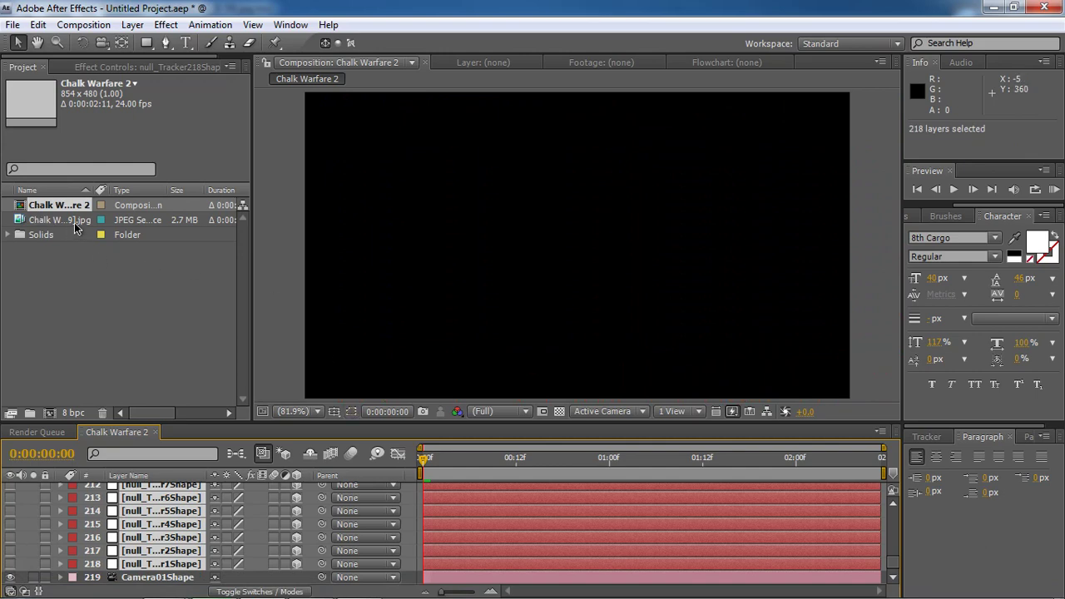
# Place the Chalk Warfare 2.0 footage atop the comp, show layer 2, and check 0:00:01:12.
pyautogui.moveTo(896, 563); pyautogui.dragTo(895, 495)
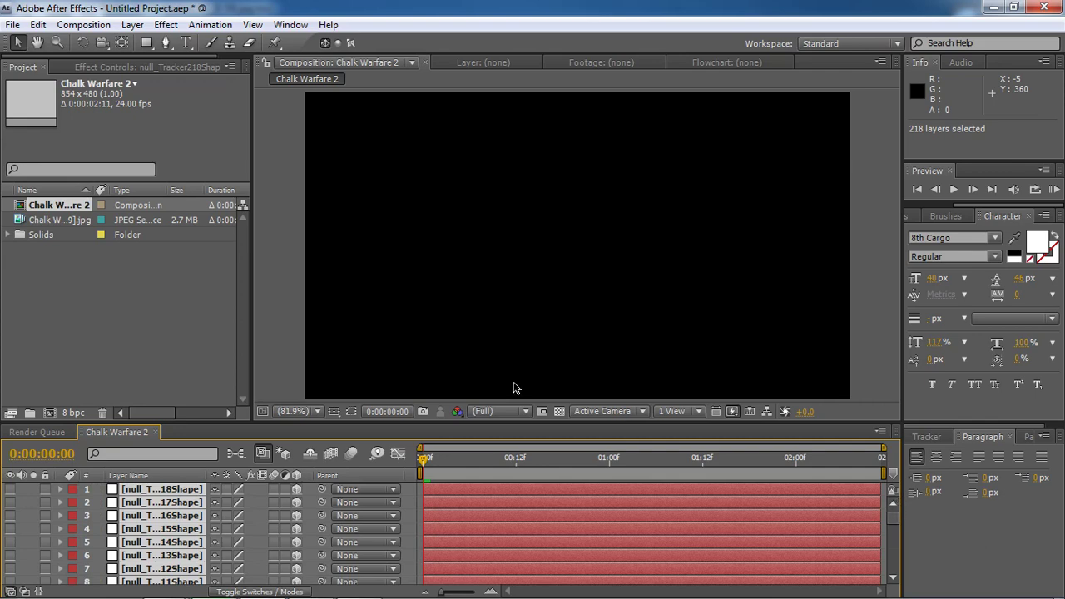
pyautogui.click(166, 274)
pyautogui.moveTo(88, 221); pyautogui.dragTo(193, 489)
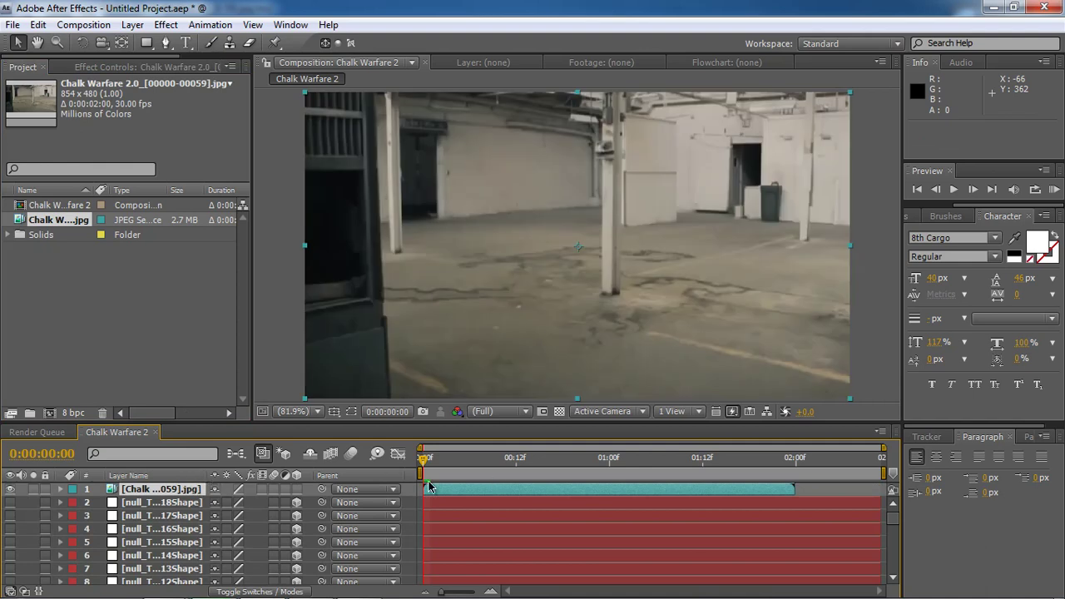
pyautogui.click(9, 503)
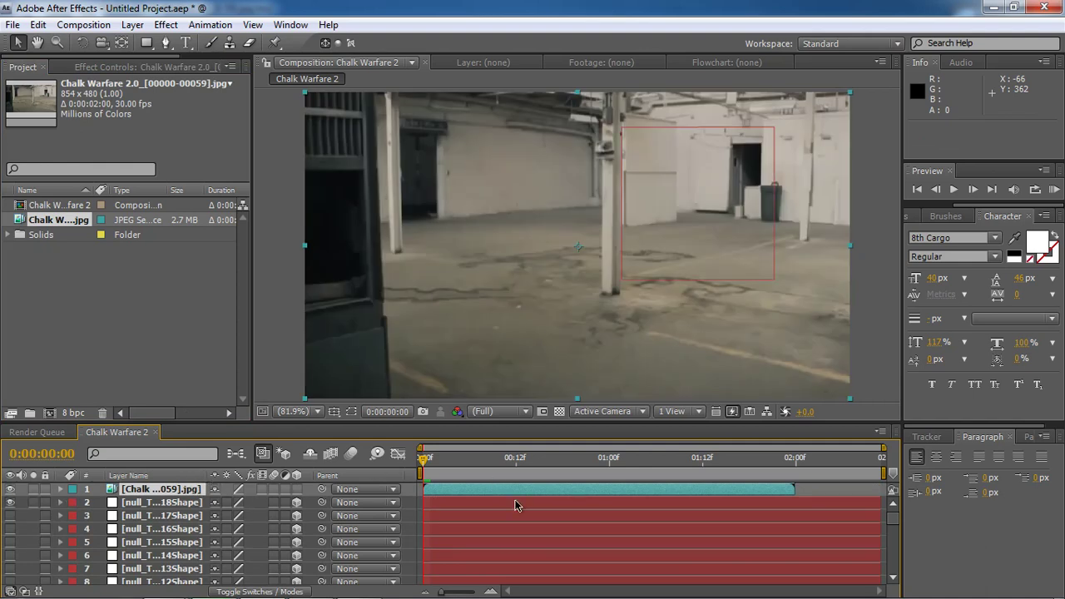
pyautogui.moveTo(422, 460); pyautogui.dragTo(433, 463)
pyautogui.click(709, 470)
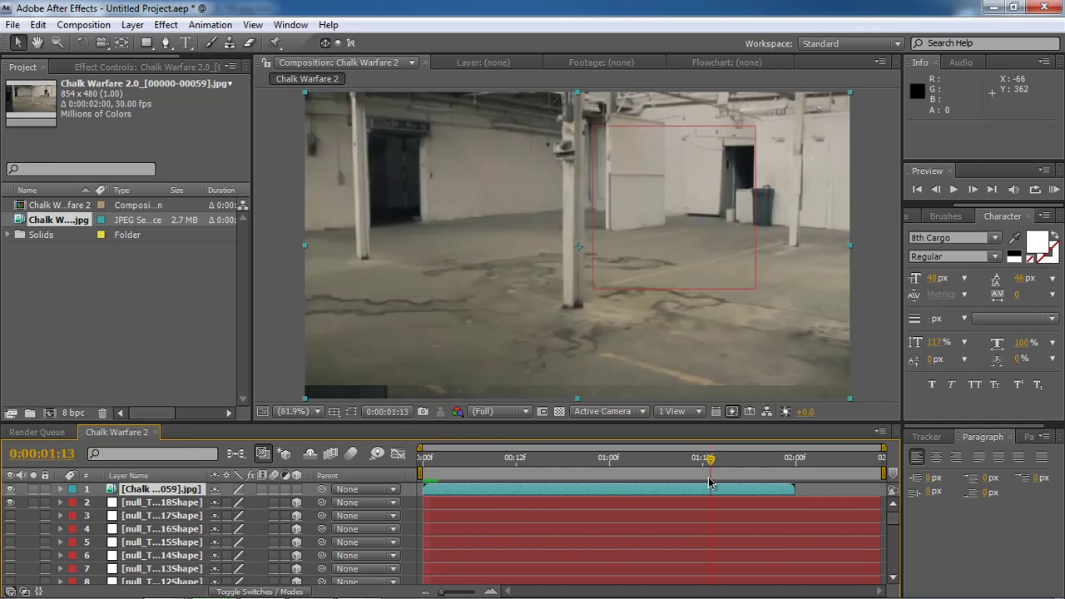
pyautogui.press('Home')
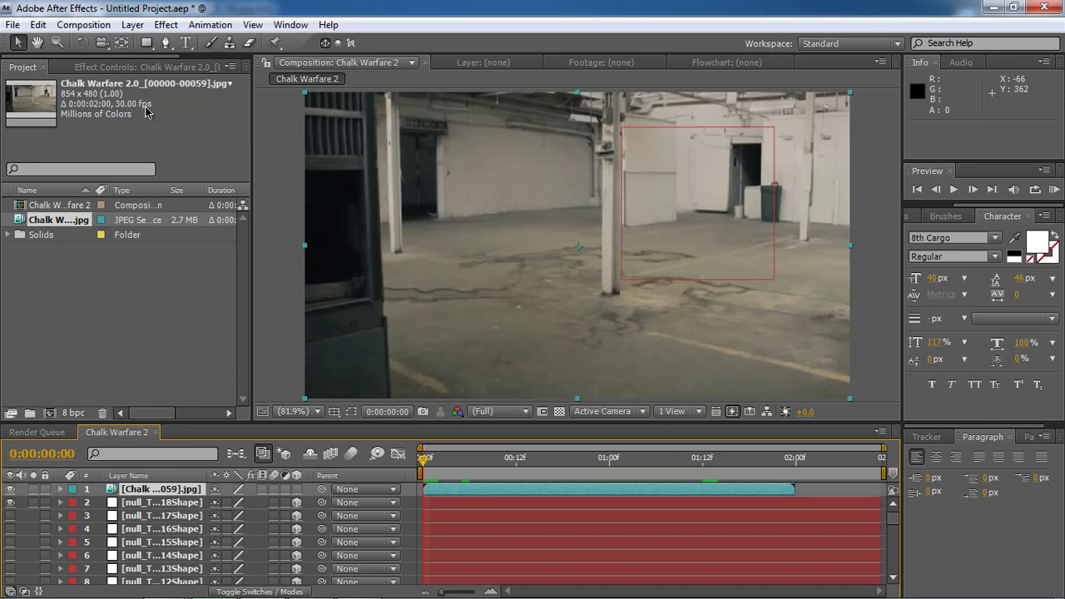
# Interpret the warehouse sequence at 24 fps and extend its layer to the comp end.
pyautogui.rightClick(60, 221)
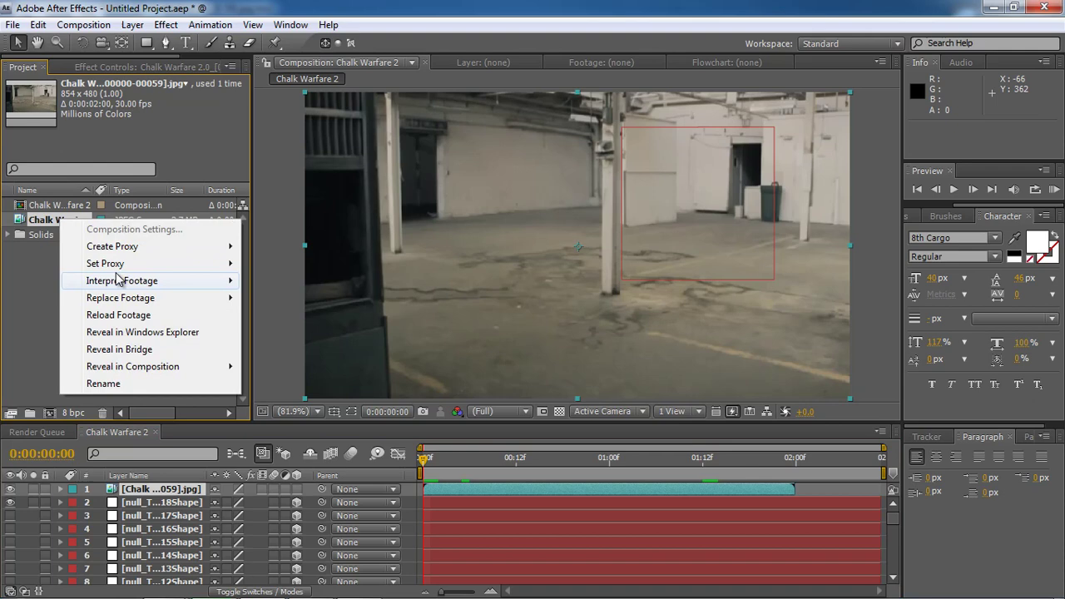
pyautogui.rightClick(34, 219)
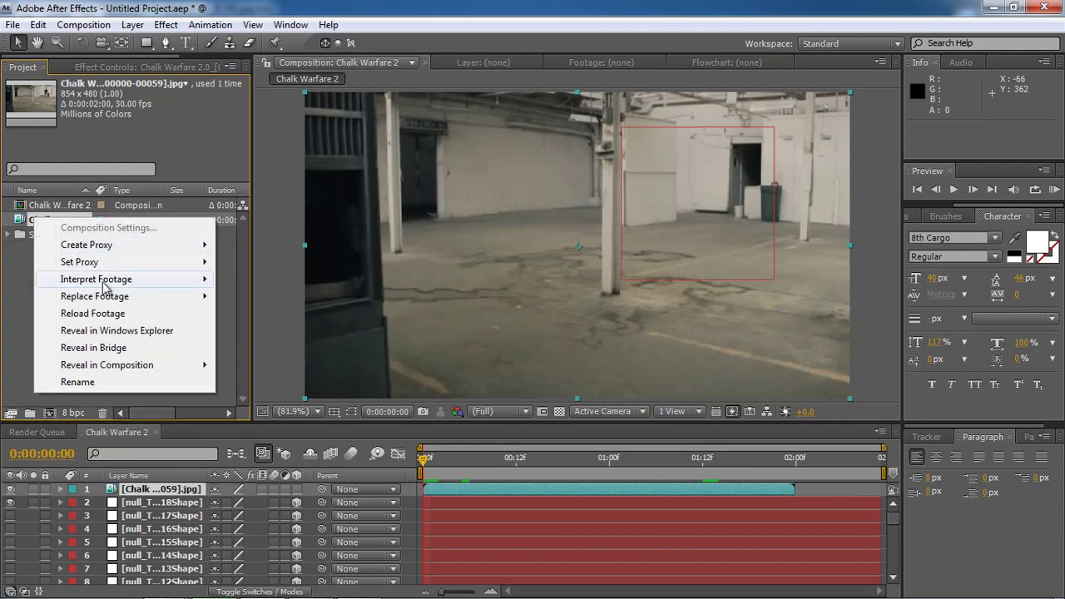
pyautogui.moveTo(104, 287)
pyautogui.click(324, 281)
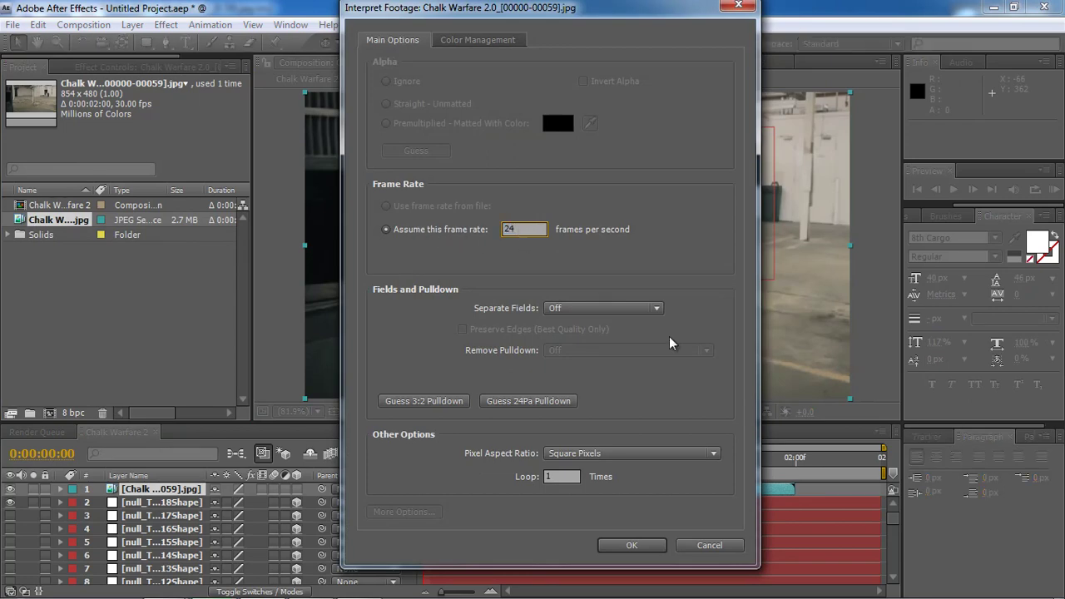
pyautogui.click(662, 542)
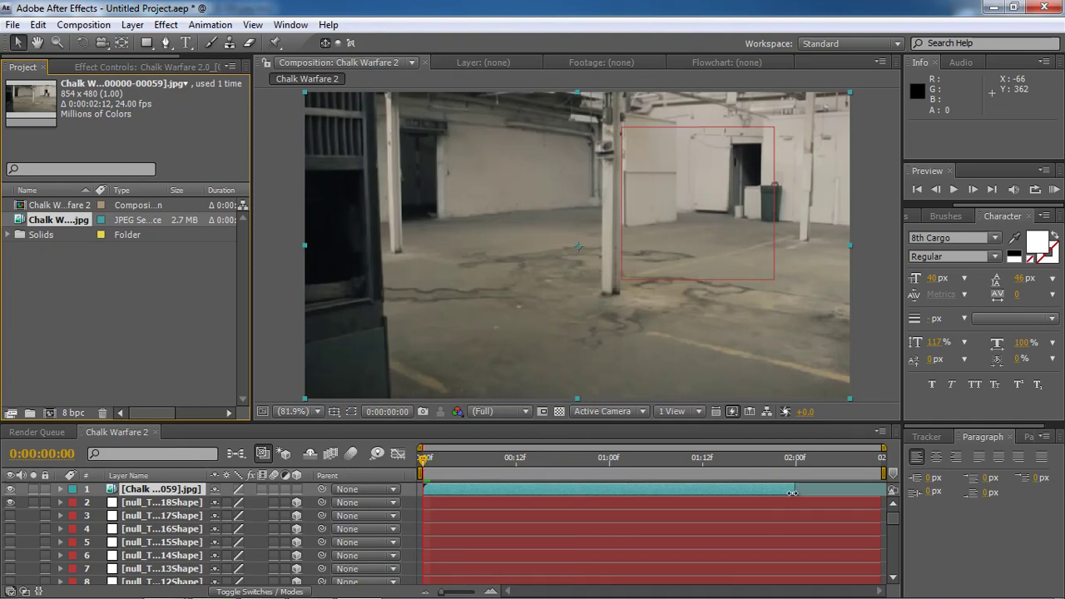
pyautogui.moveTo(797, 493); pyautogui.dragTo(882, 493)
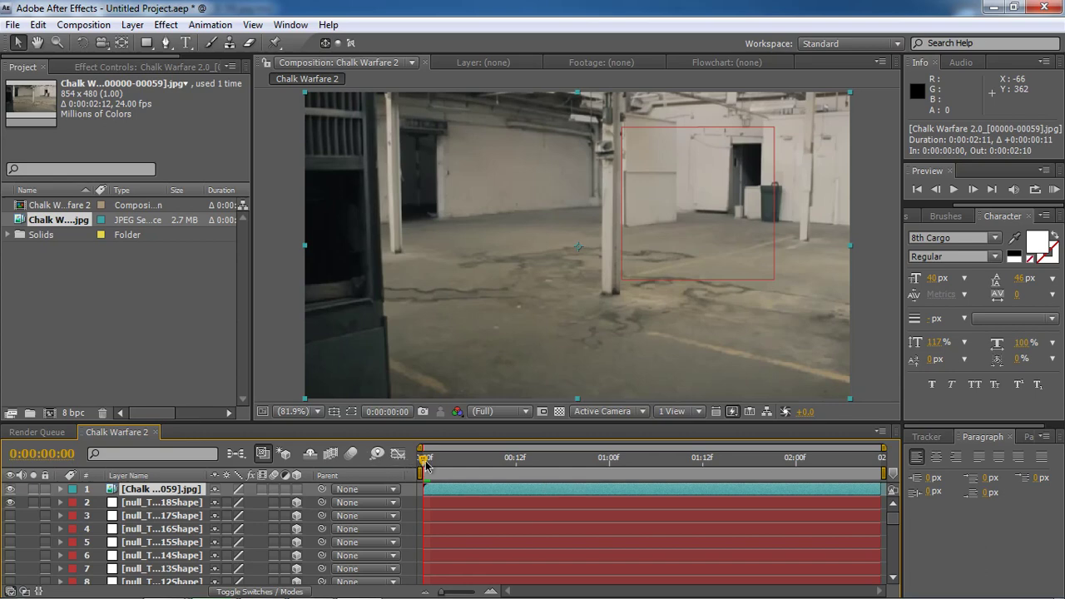
pyautogui.moveTo(430, 463); pyautogui.dragTo(364, 471)
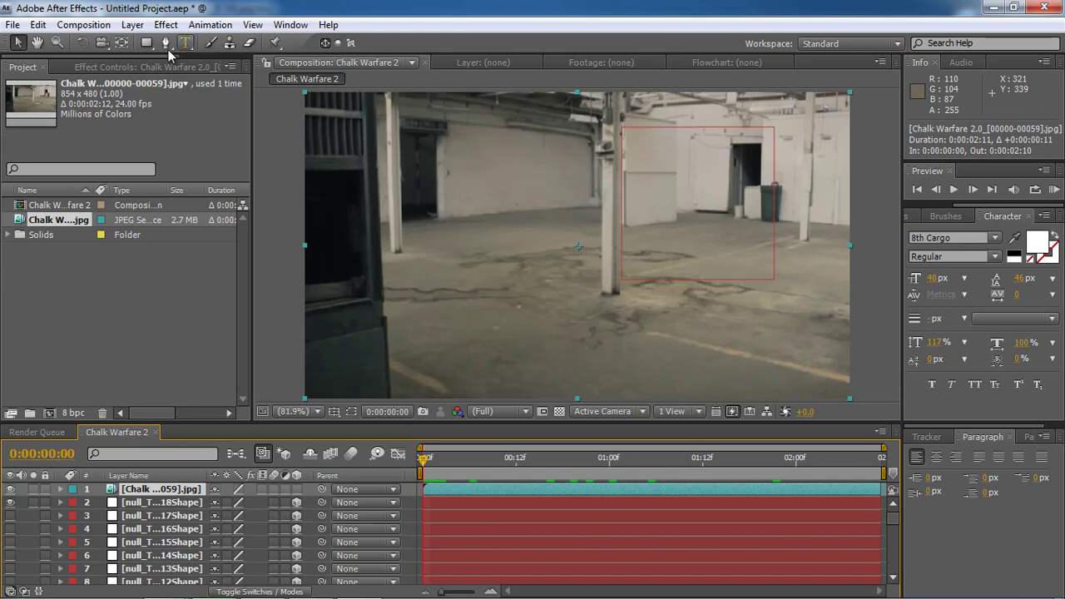
# Create a red 854x480 solid named 'test solid' and shrink it to reveal the footage.
pyautogui.click(136, 25)
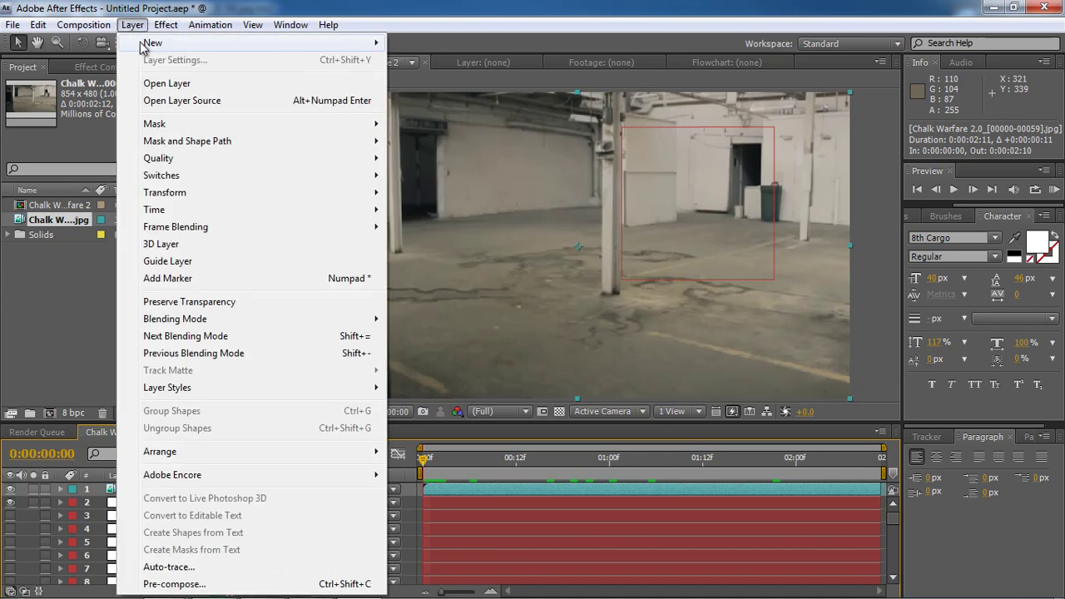
pyautogui.moveTo(155, 40)
pyautogui.click(434, 62)
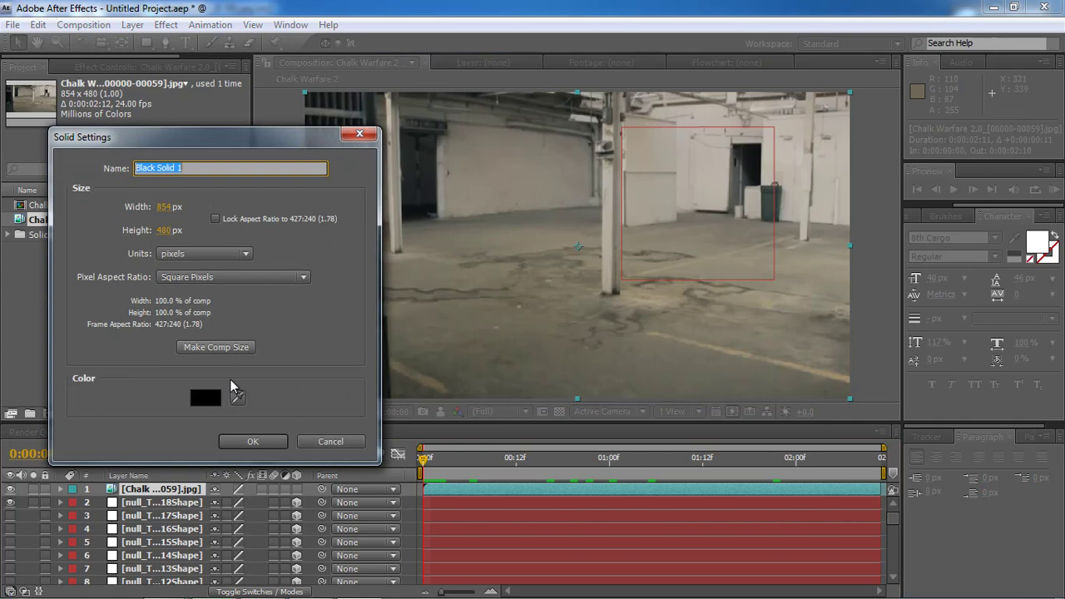
pyautogui.click(209, 398)
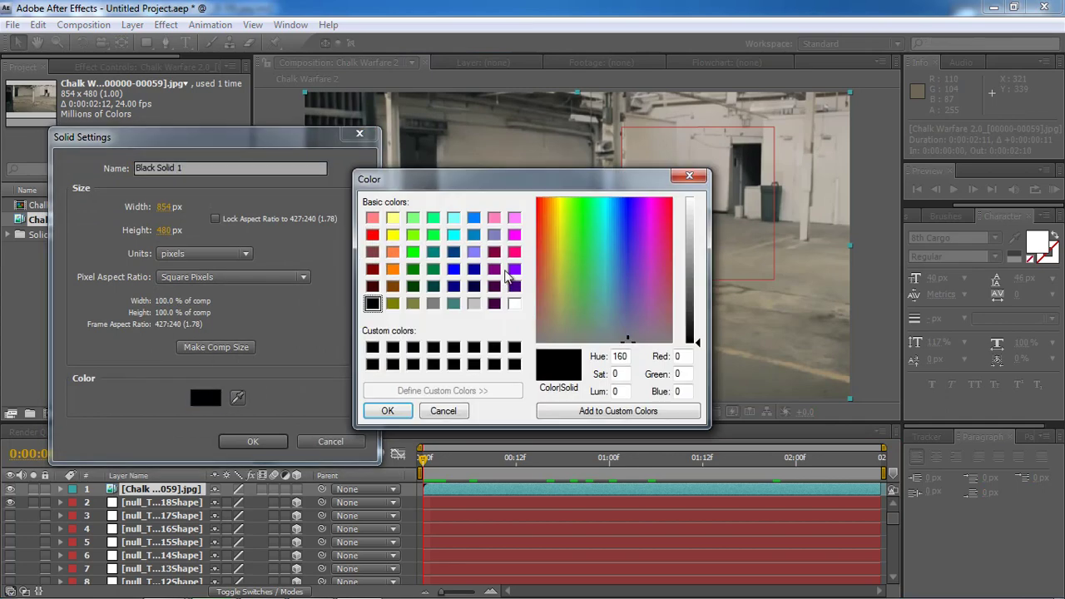
pyautogui.click(373, 234)
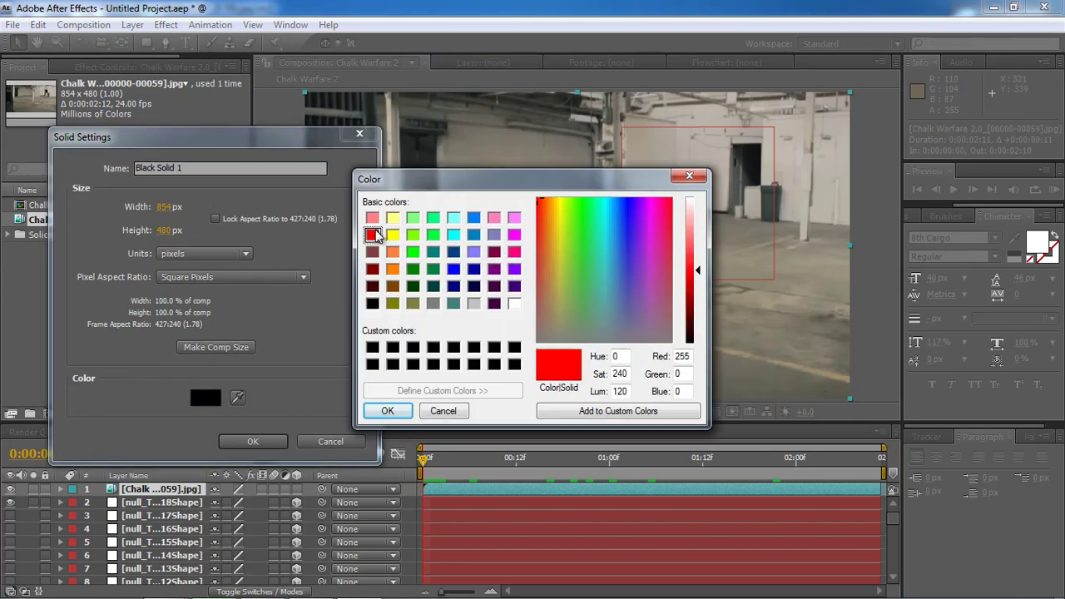
pyautogui.click(387, 410)
pyautogui.doubleClick(197, 170)
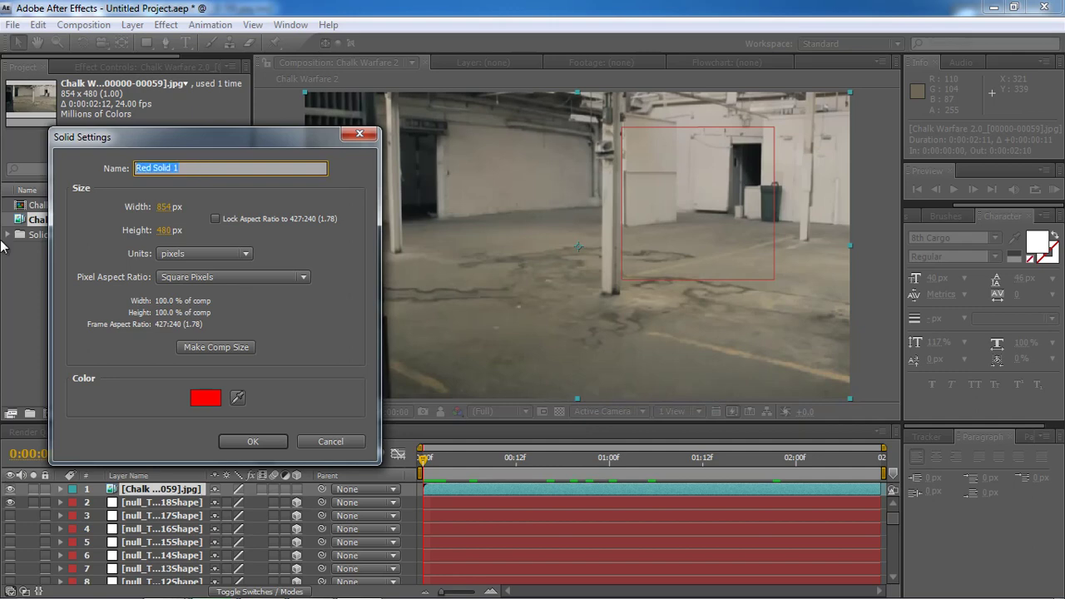
pyautogui.write('test')
pyautogui.click(227, 439)
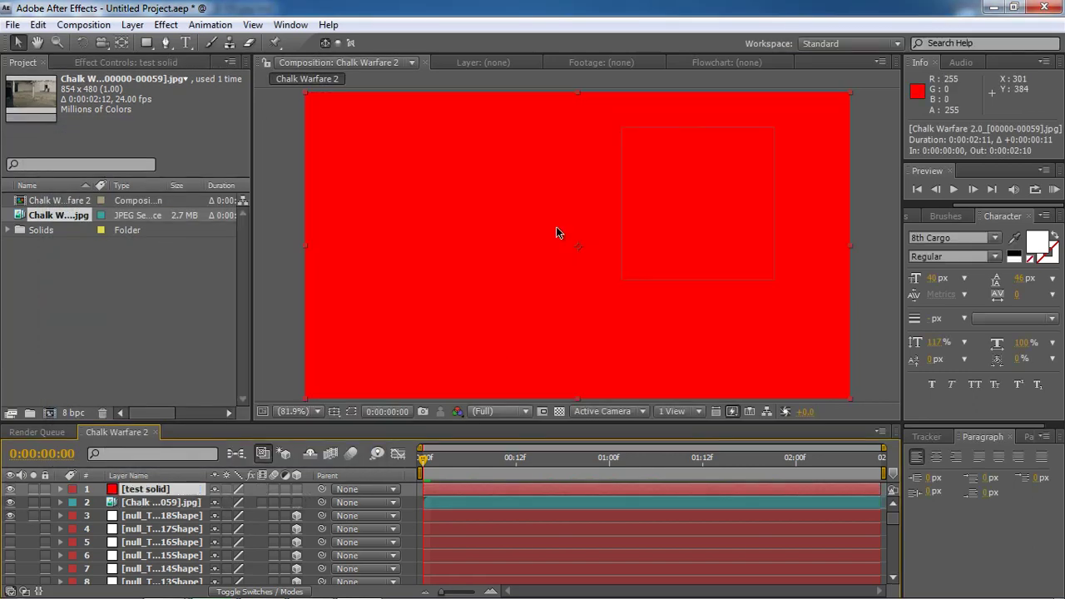
pyautogui.moveTo(310, 95); pyautogui.dragTo(496, 207)
# Make test solid 3D and position it at -161.1, 35.9, 167.6, left of centre.
pyautogui.click(297, 489)
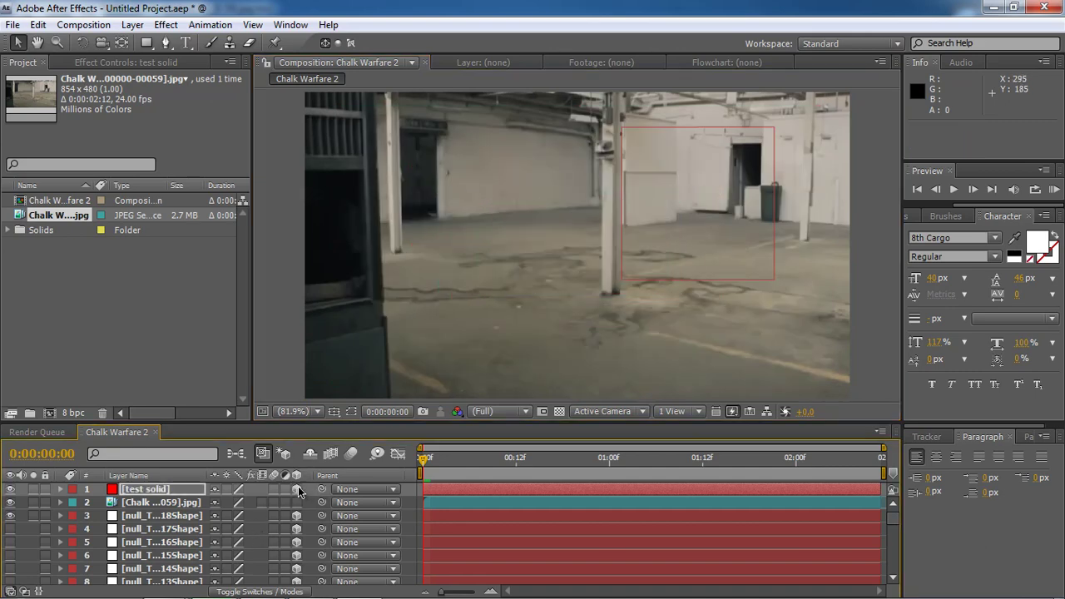
pyautogui.click(177, 490)
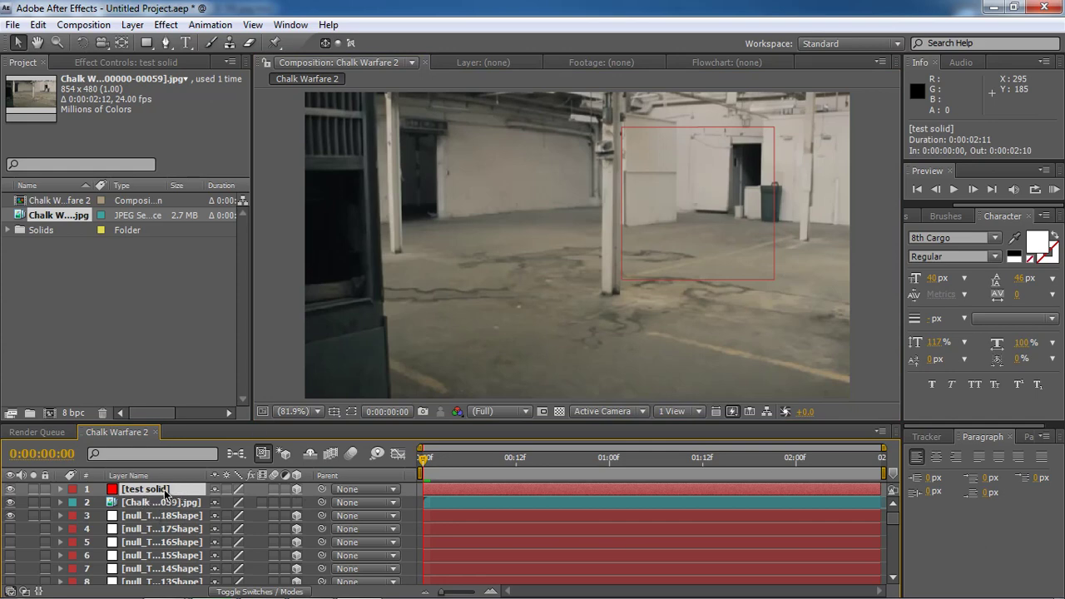
pyautogui.press('p')
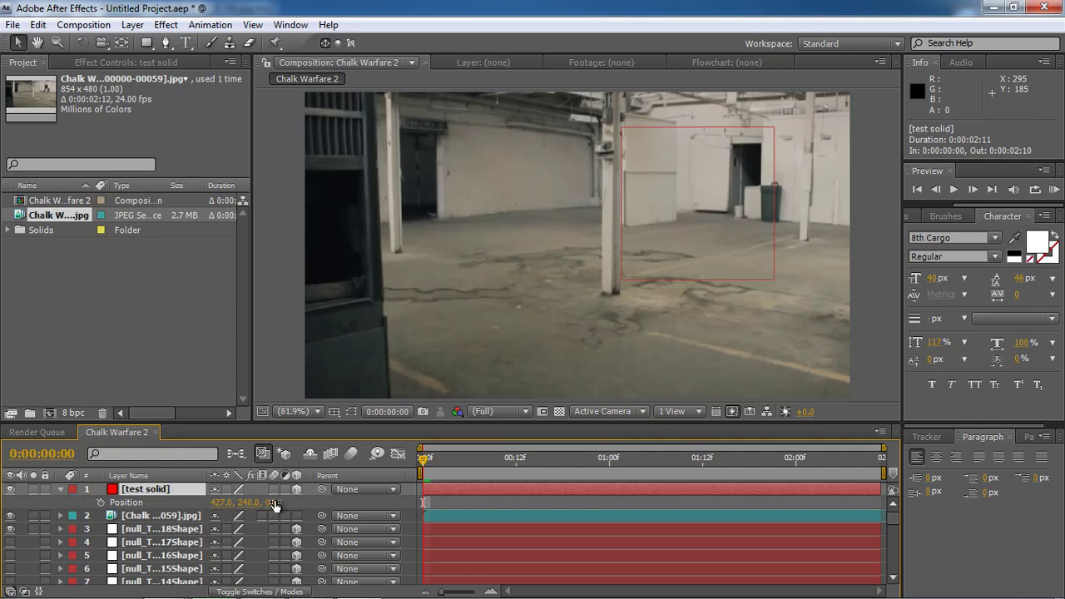
pyautogui.moveTo(274, 503); pyautogui.dragTo(441, 501)
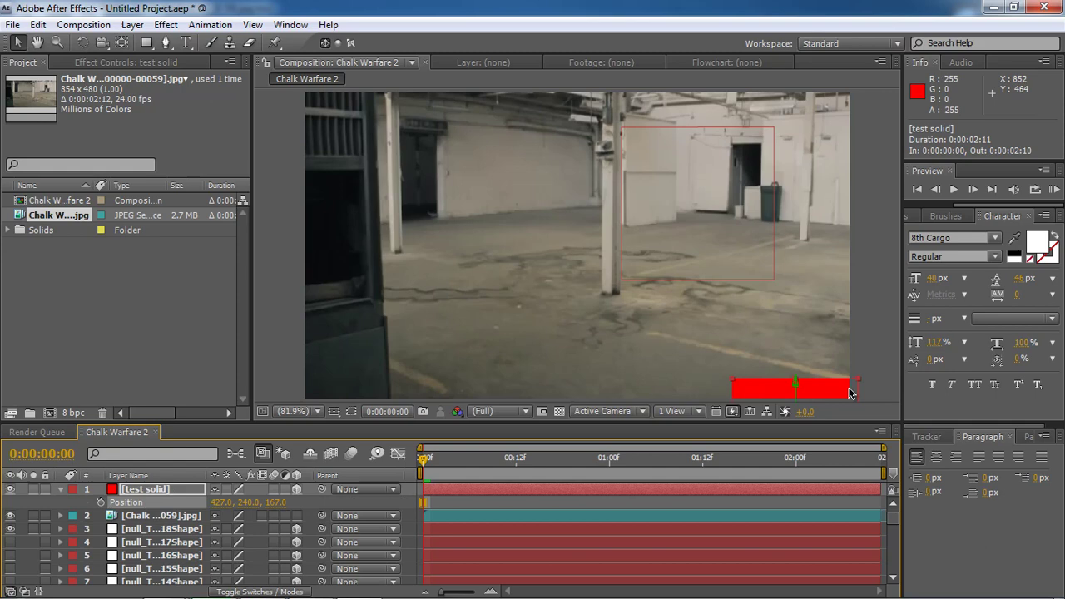
pyautogui.moveTo(836, 392); pyautogui.dragTo(547, 290)
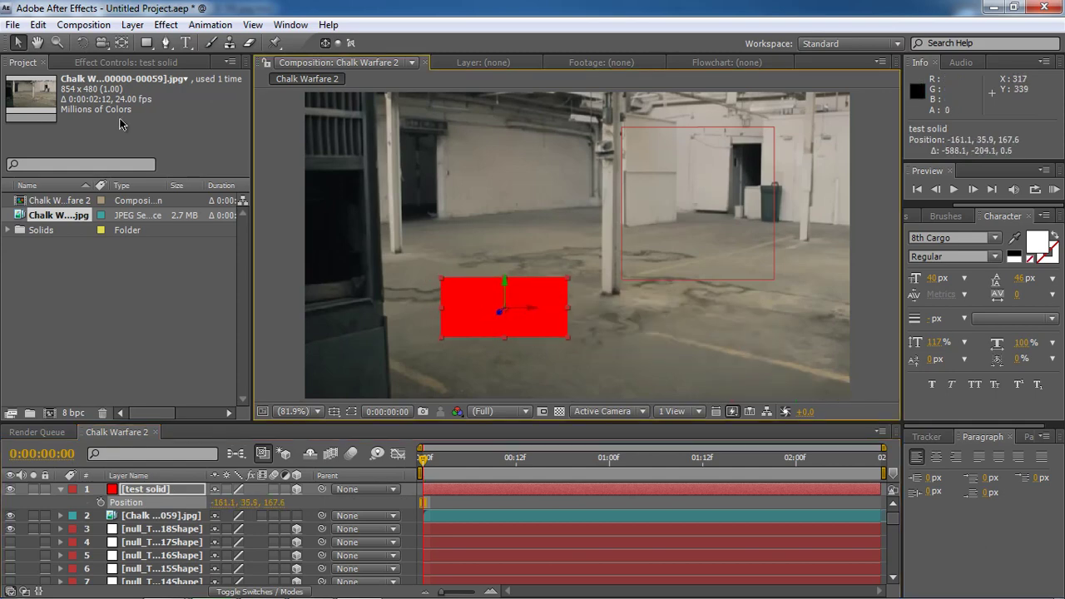
pyautogui.click(87, 42)
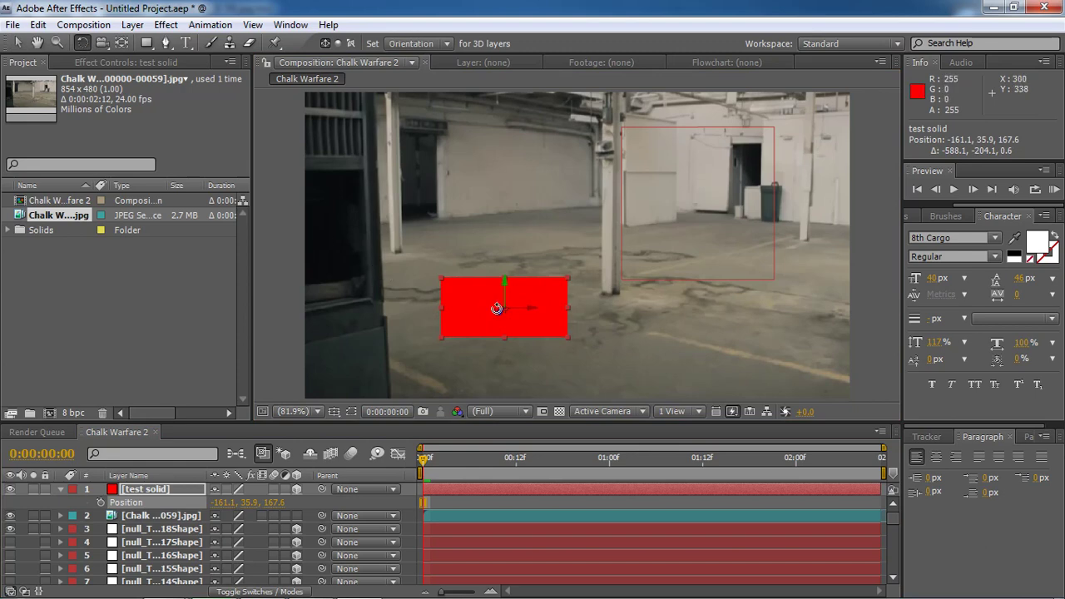
# Tilt the test solid flat onto the floor and scrub the shot to check it.
pyautogui.moveTo(501, 294); pyautogui.dragTo(518, 277)
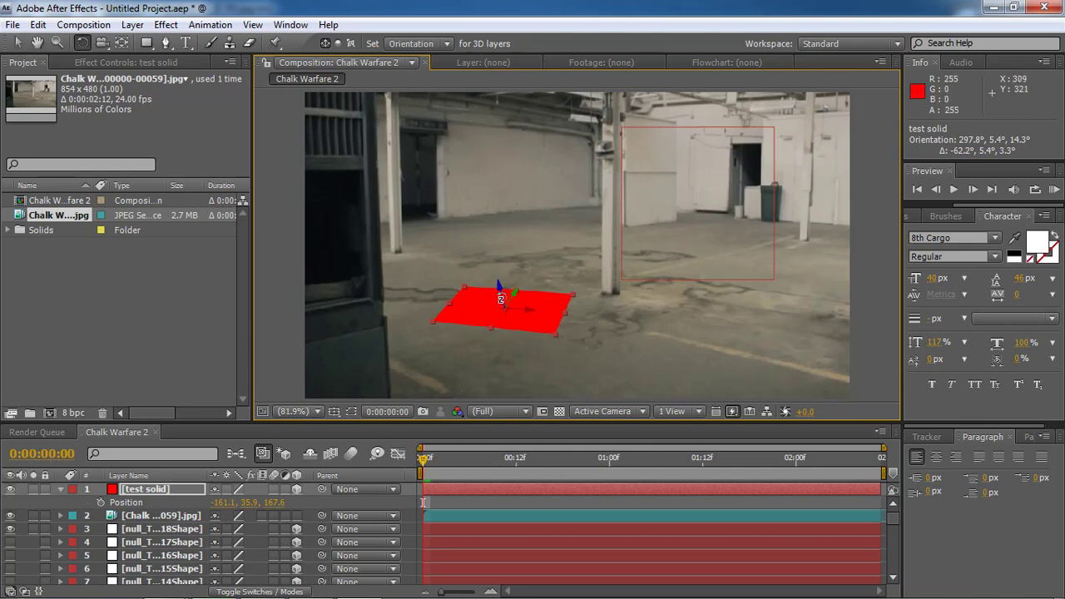
pyautogui.moveTo(491, 296); pyautogui.dragTo(549, 343)
pyautogui.press('v')
pyautogui.moveTo(426, 464); pyautogui.dragTo(524, 471)
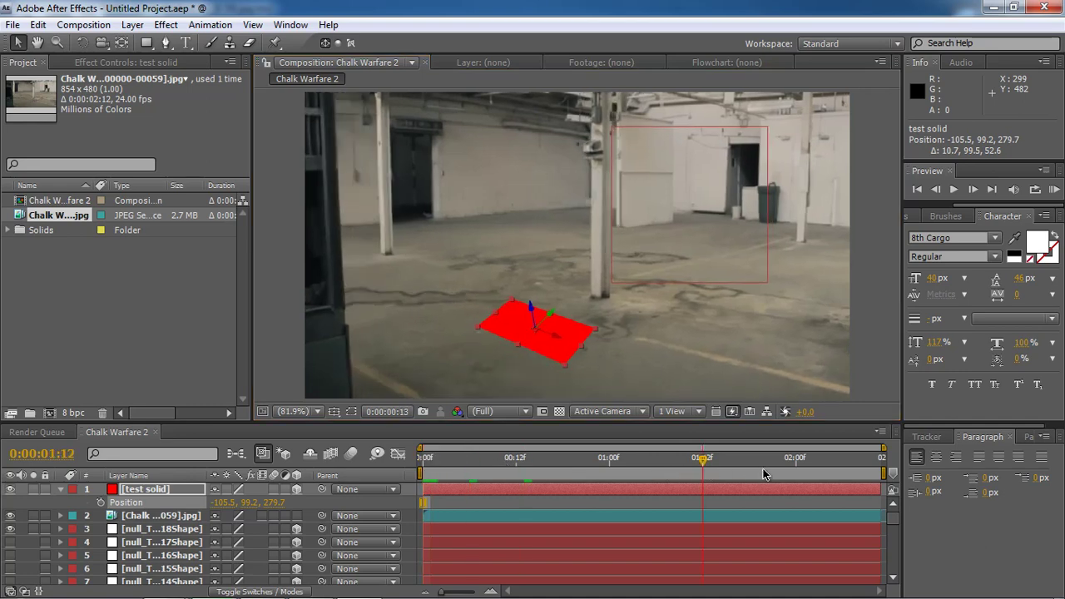
pyautogui.moveTo(764, 474); pyautogui.dragTo(307, 478)
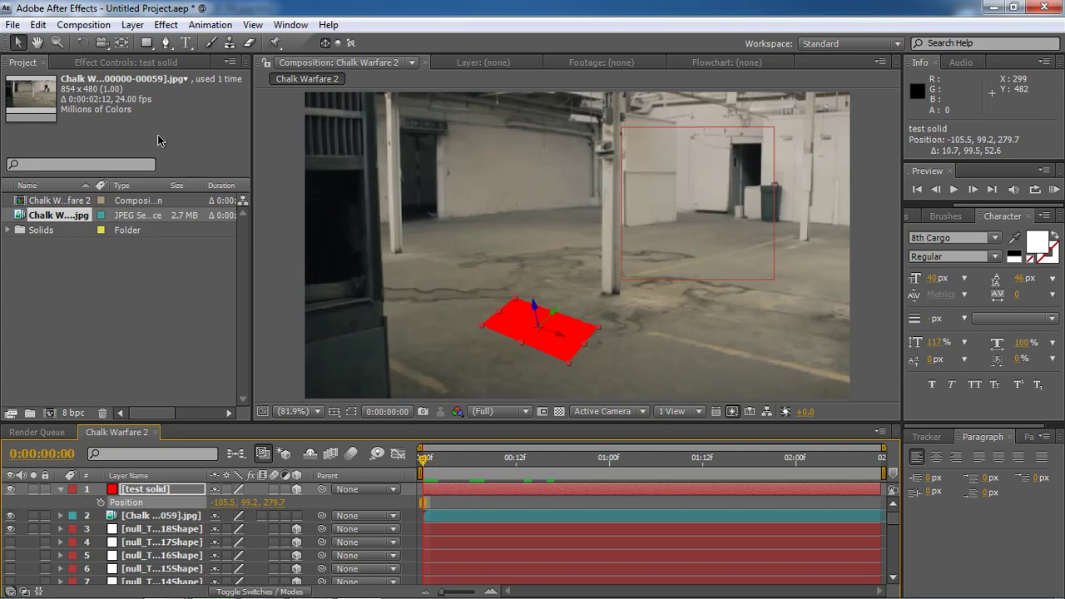
# Set the test solid's Auto-Orientation to Orient Along Path.
pyautogui.click(134, 24)
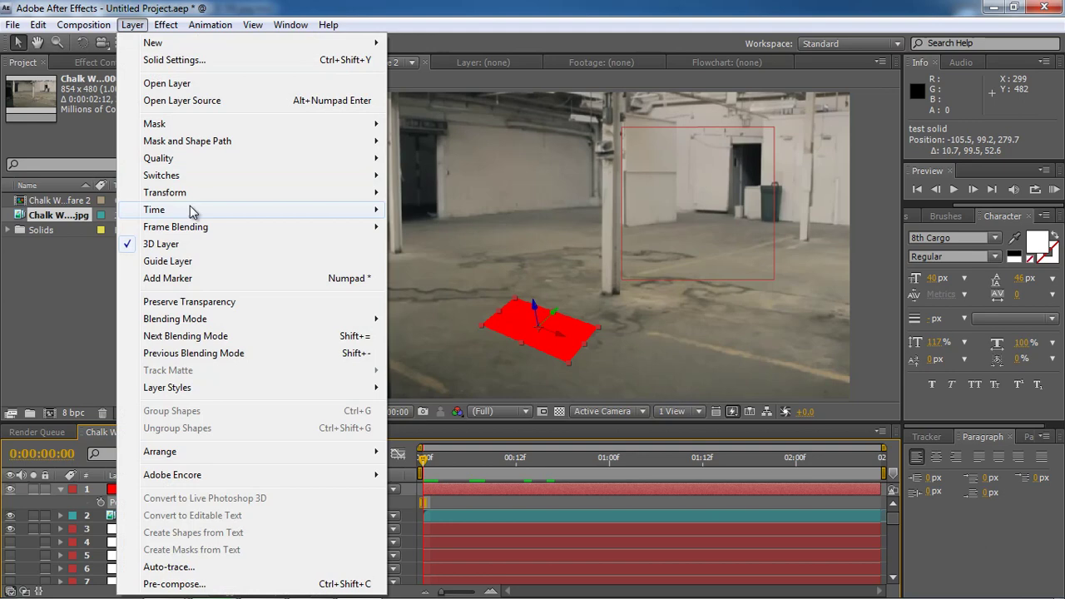
pyautogui.moveTo(190, 193)
pyautogui.click(463, 440)
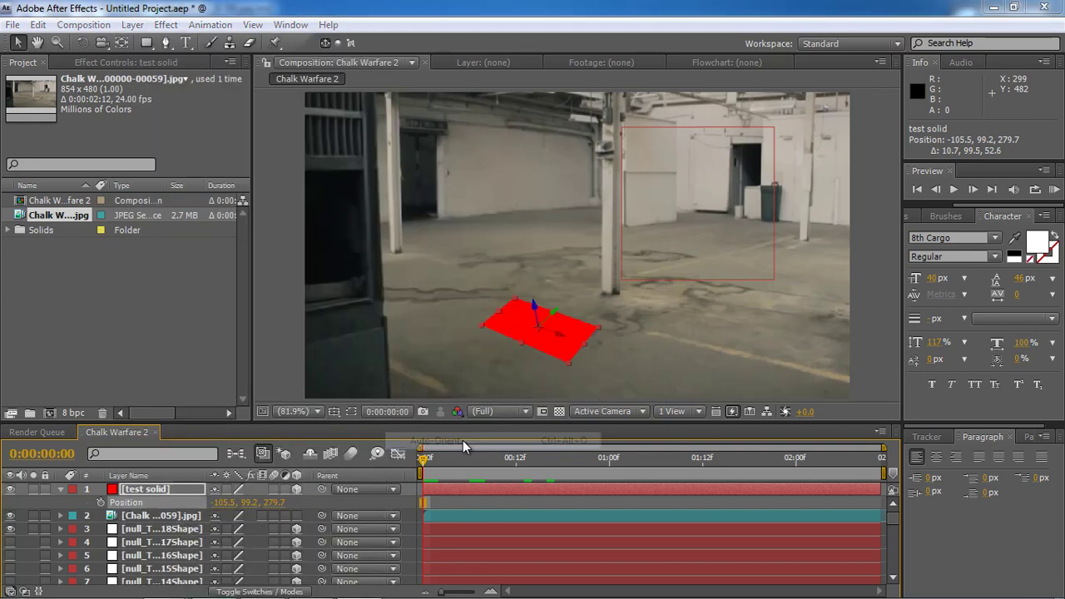
pyautogui.click(486, 312)
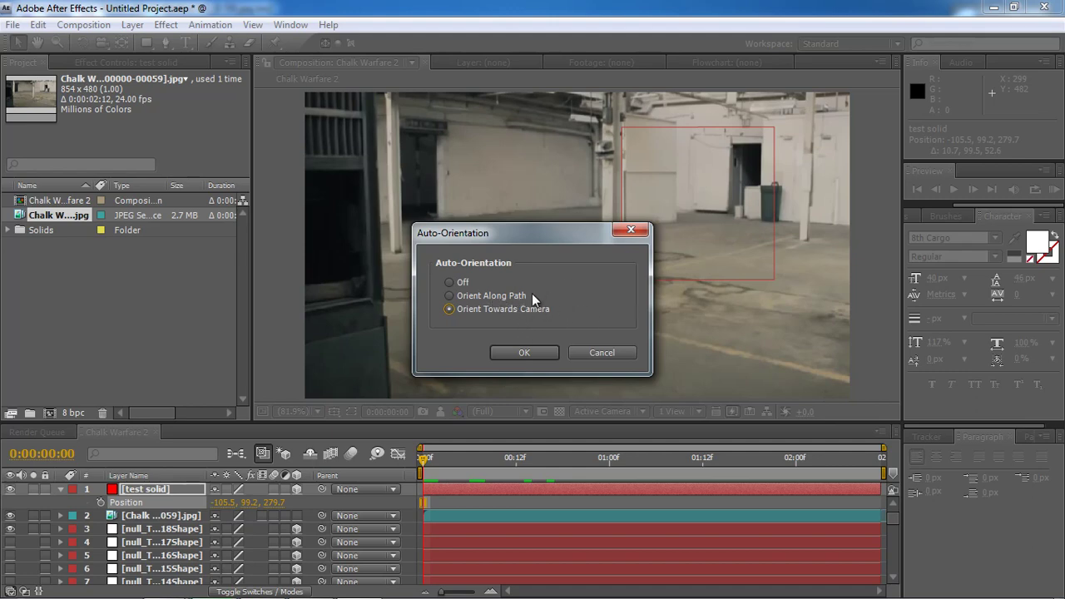
pyautogui.click(517, 293)
pyautogui.click(527, 351)
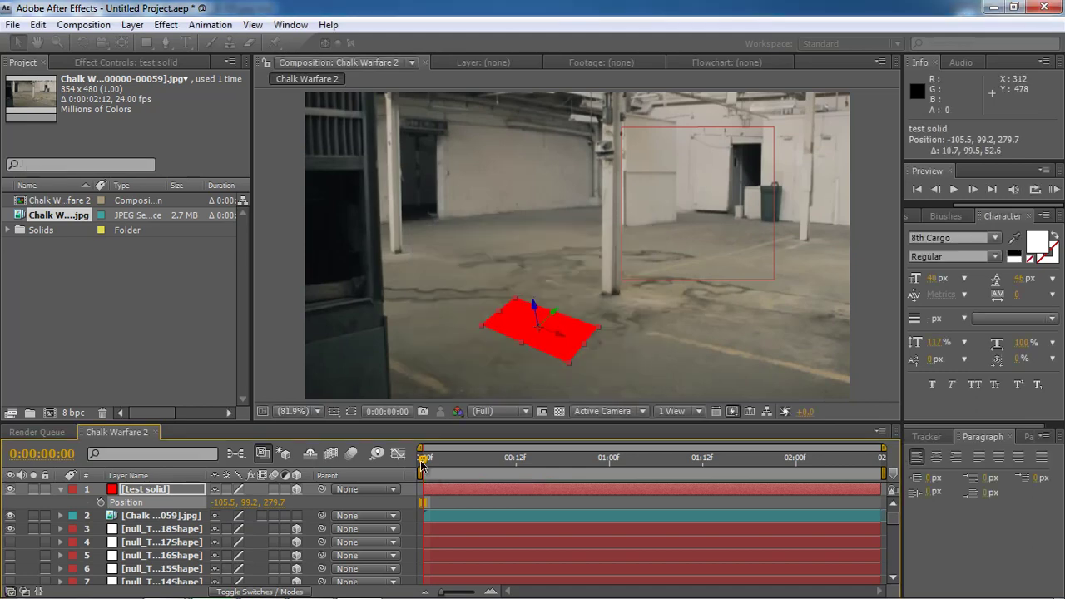
# Scrub through the shot to verify the solid holds on the floor.
pyautogui.moveTo(422, 466); pyautogui.dragTo(772, 466)
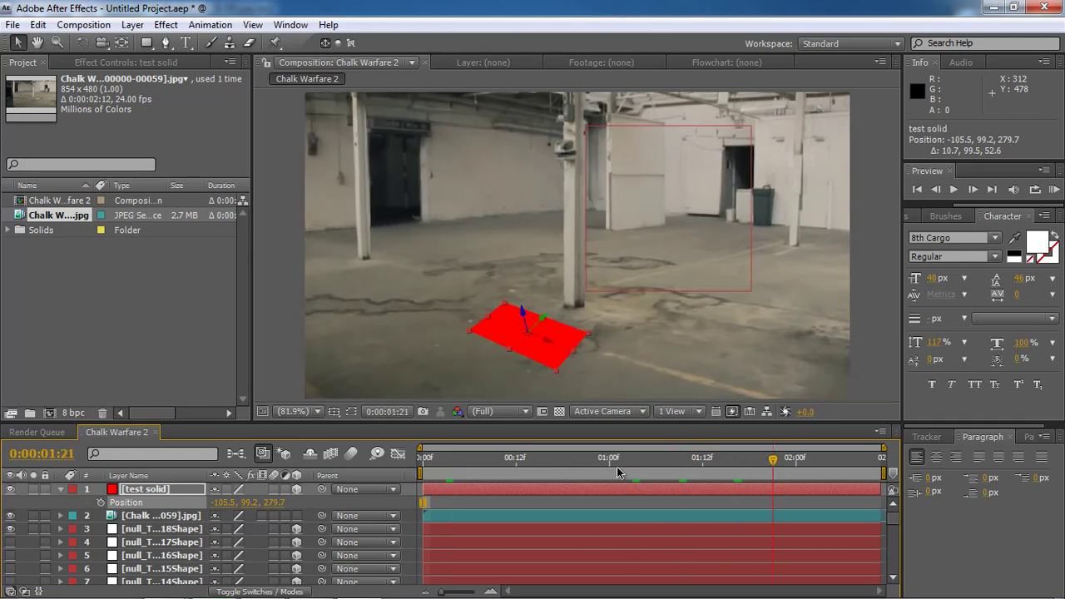
pyautogui.press('Home')
pyautogui.click(493, 459)
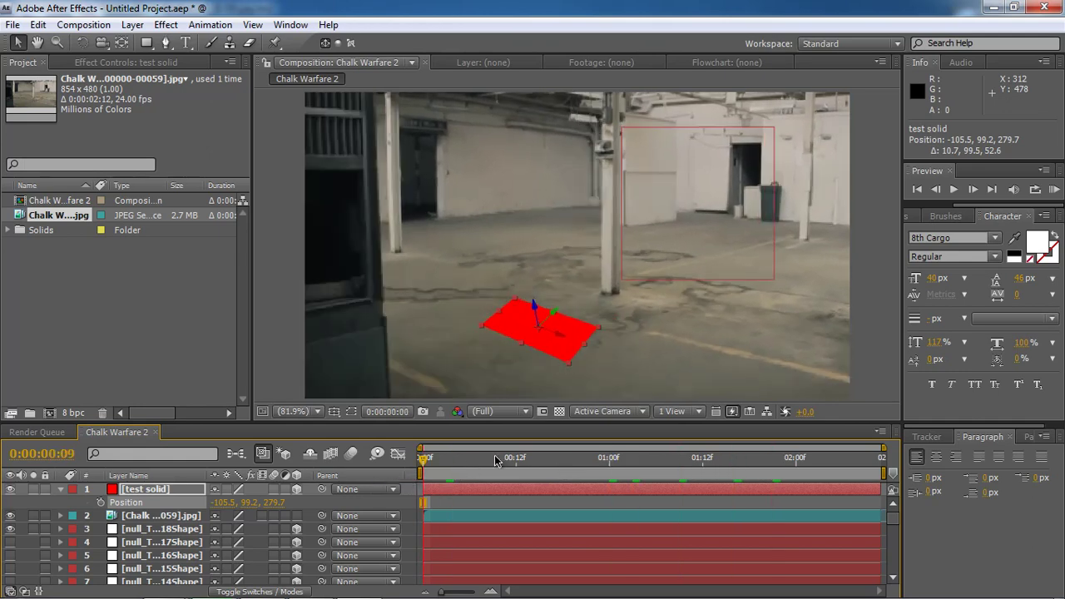
pyautogui.press('Home')
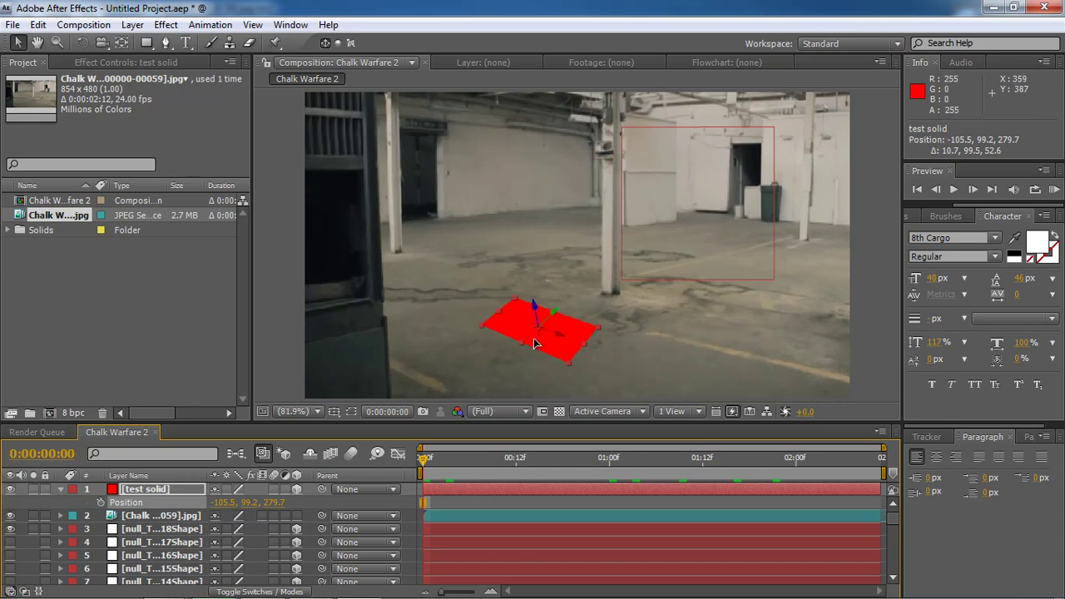
# Move the solid left to -550.4, -45.6, 280.1 and preview it following the track.
pyautogui.moveTo(534, 343); pyautogui.dragTo(333, 274)
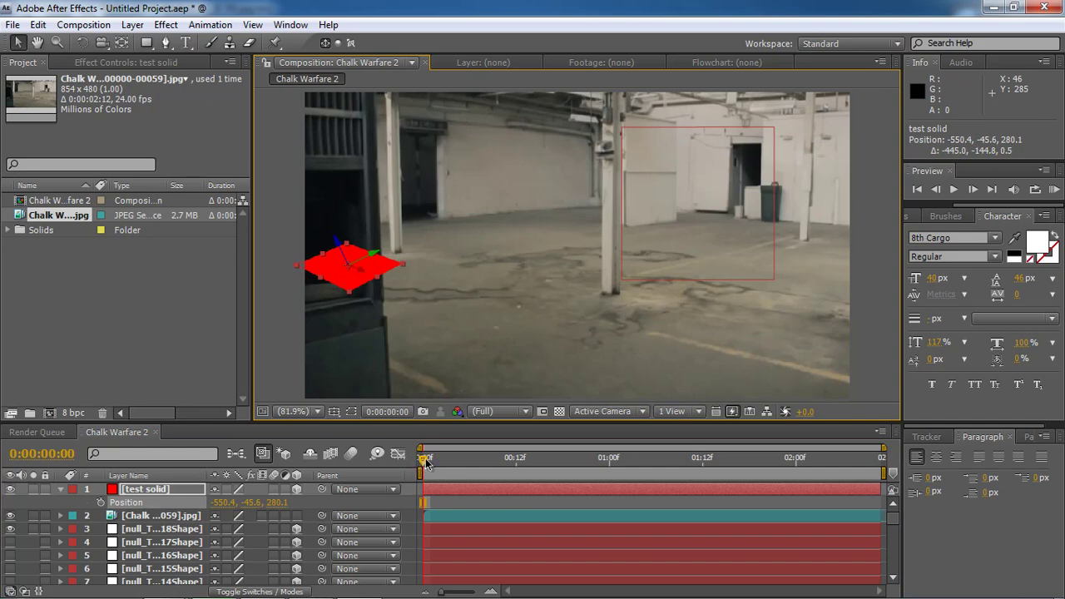
pyautogui.moveTo(457, 458); pyautogui.dragTo(447, 491)
pyautogui.press('space')
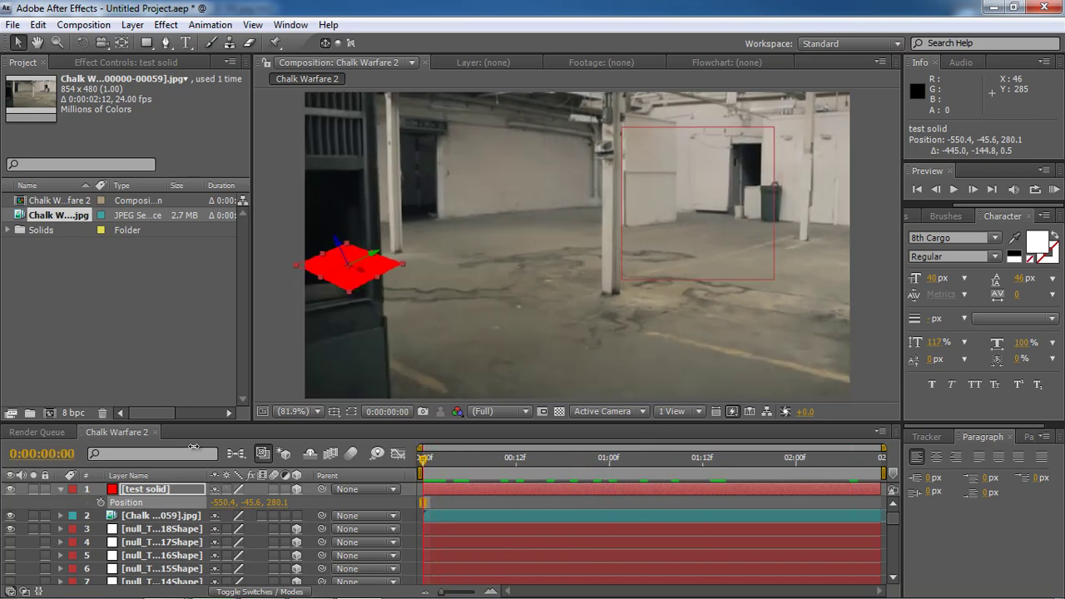
pyautogui.moveTo(216, 596)
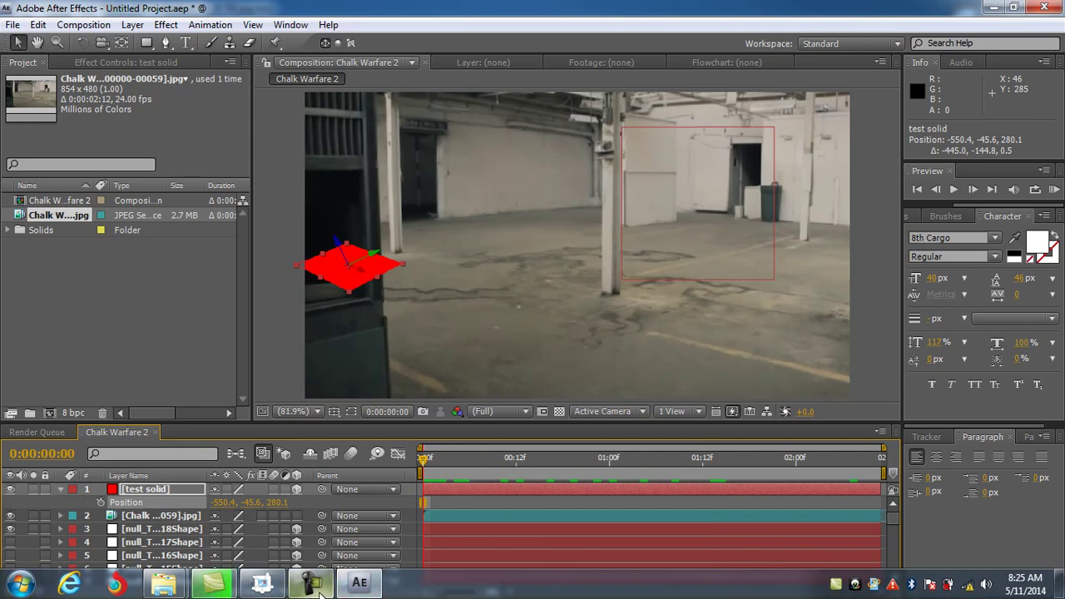
pyautogui.moveTo(323, 594)
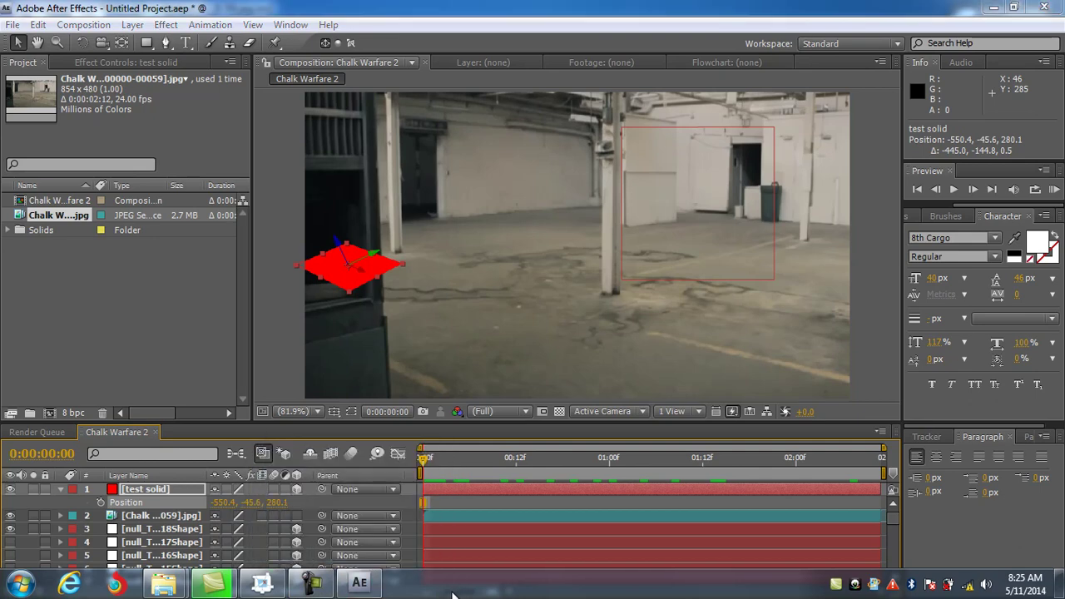
pyautogui.click(315, 588)
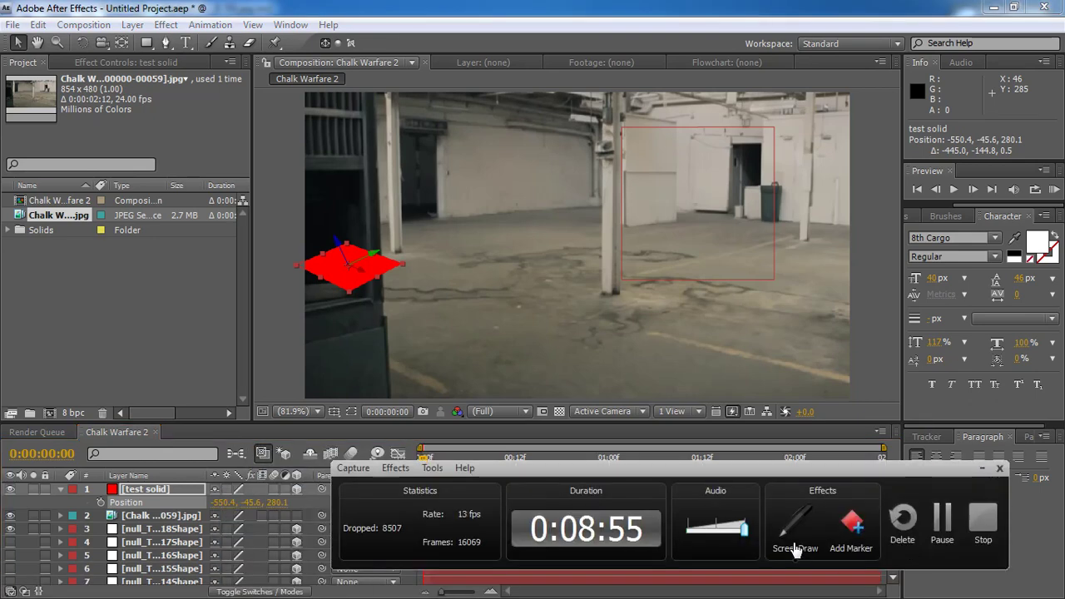